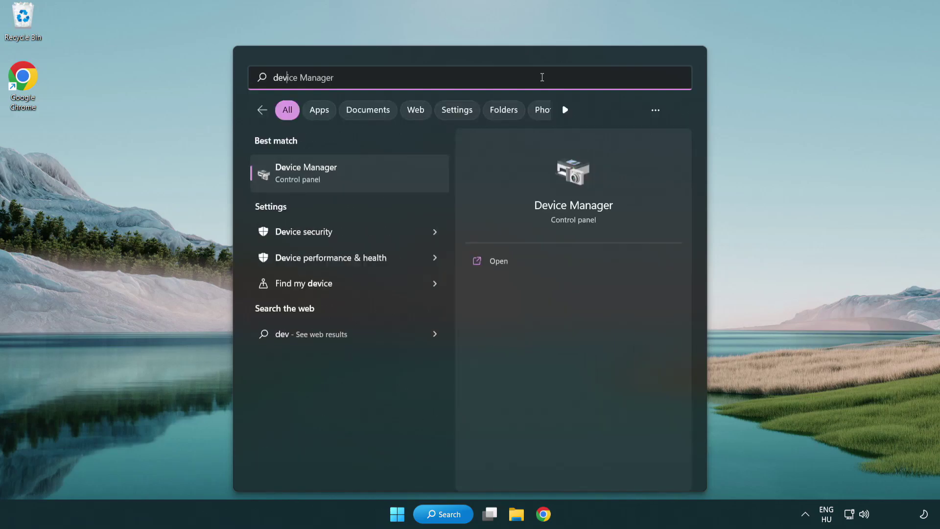
- Search Windows for Device Manager, open it and move its window toward the middle of the desktop
{"action": "type", "text": "ger"}
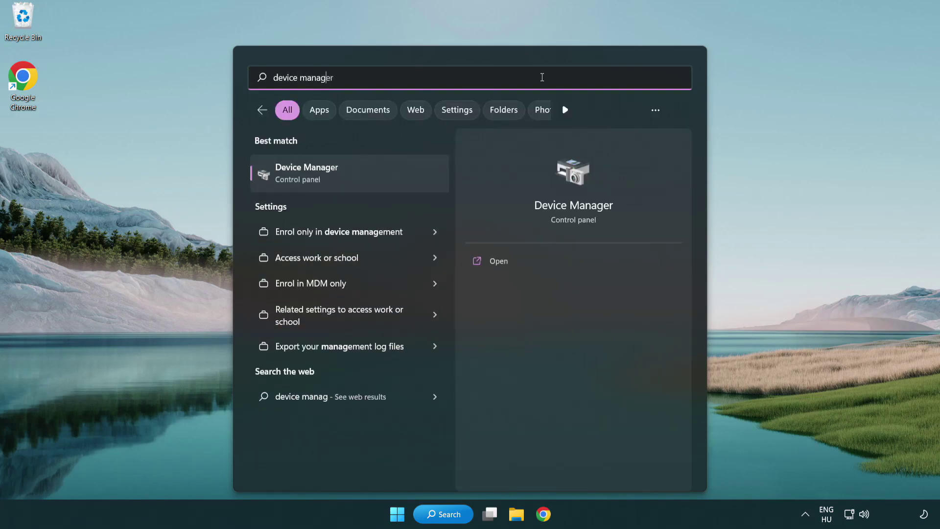
{"action": "left_click", "coordinate": [377, 181]}
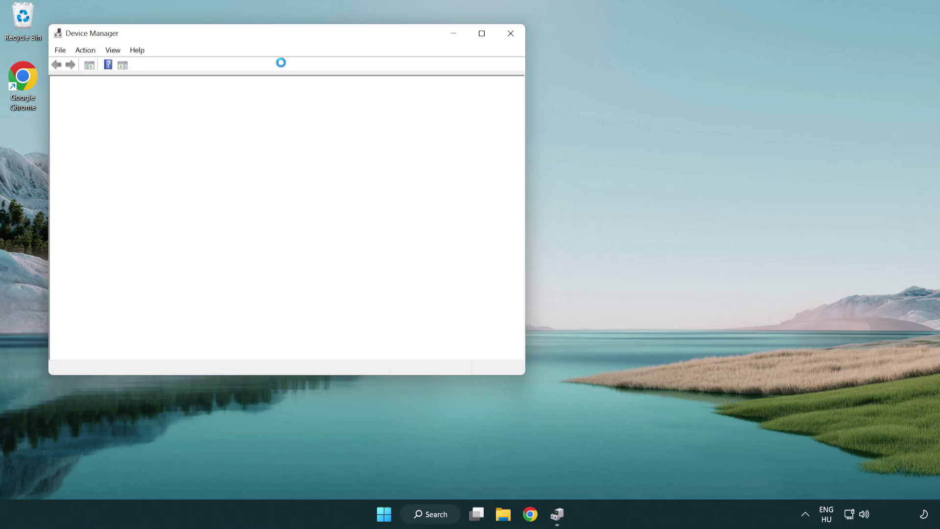
{"action": "left_click_drag", "start_coordinate": [255, 38], "coordinate": [411, 94]}
- Run an automatic driver update search for the VMware SVGA 3D display adapter, then close Device Manager
{"action": "left_click", "coordinate": [259, 196]}
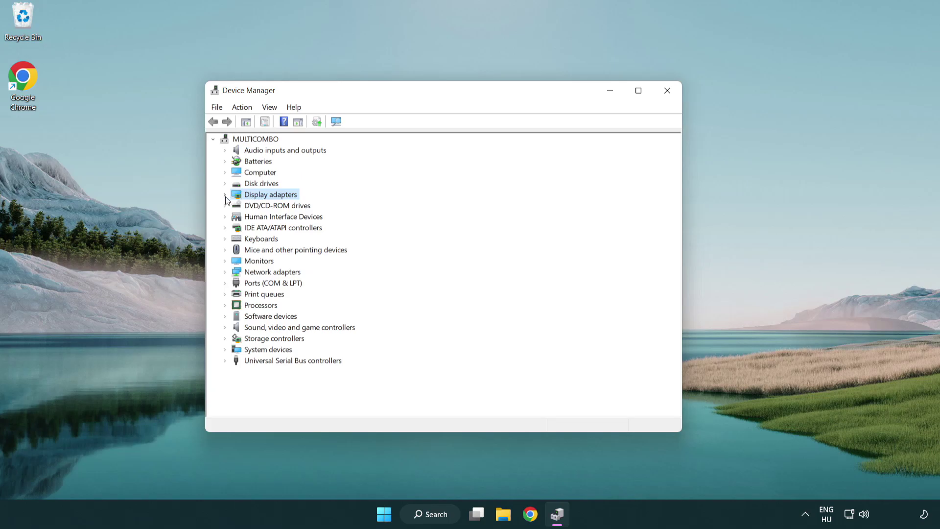
{"action": "left_click", "coordinate": [225, 195]}
{"action": "left_click", "coordinate": [267, 206]}
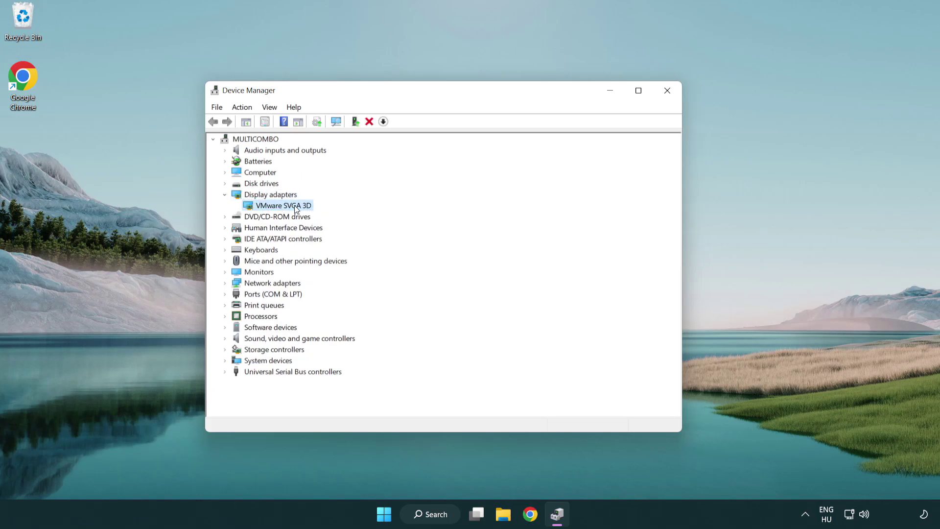
{"action": "right_click", "coordinate": [280, 209]}
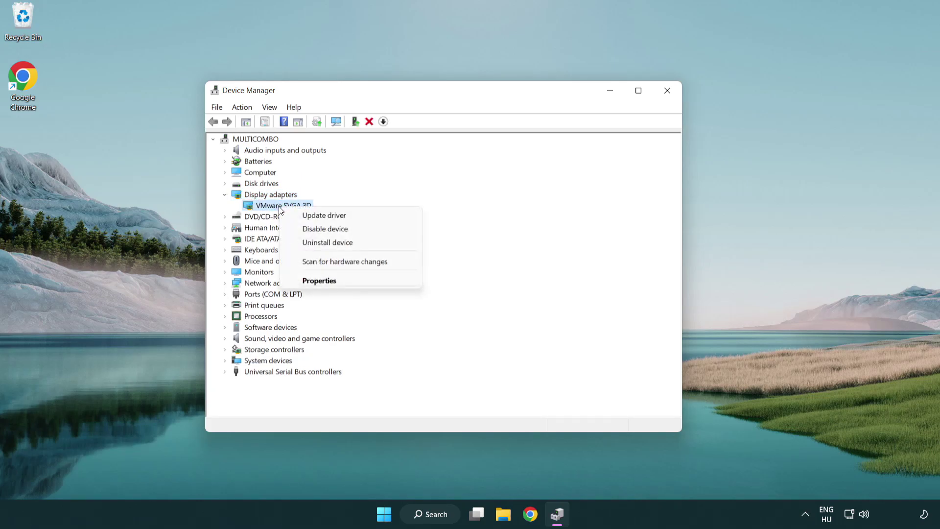
{"action": "left_click", "coordinate": [371, 216]}
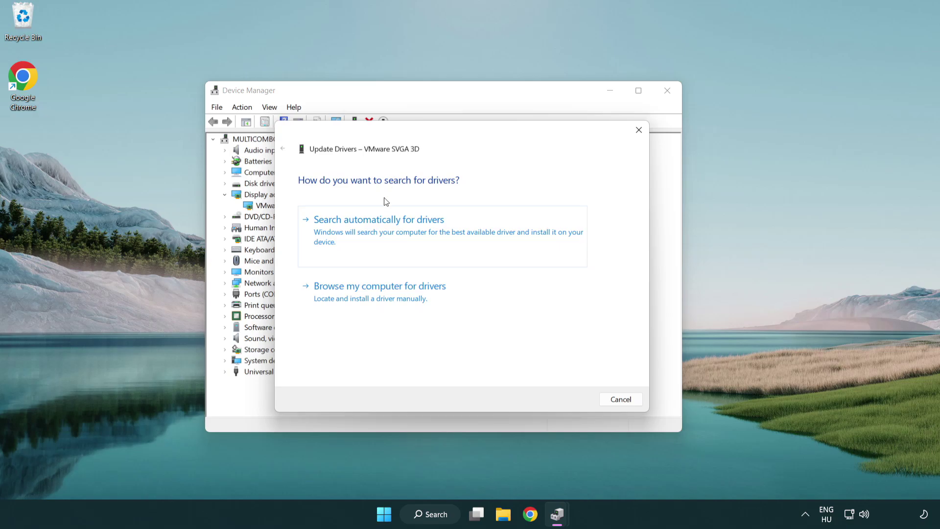
{"action": "left_click", "coordinate": [412, 228]}
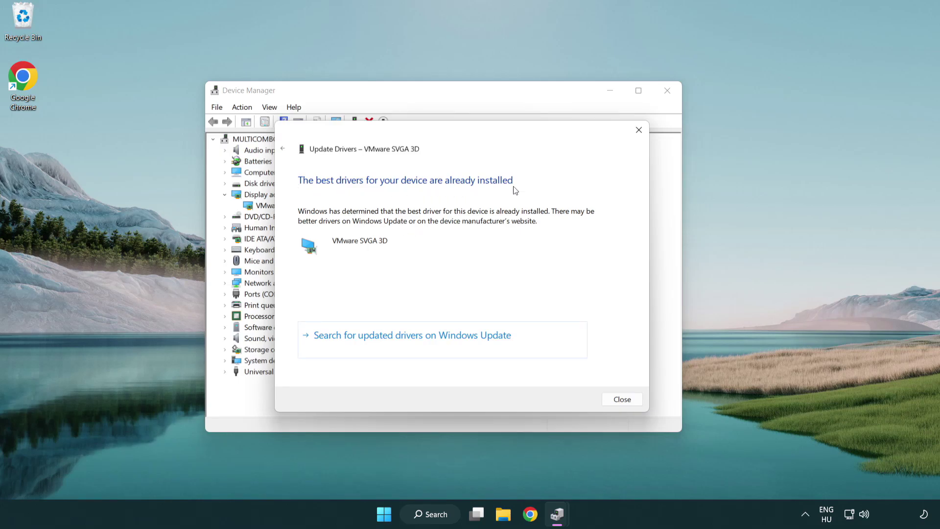
{"action": "left_click", "coordinate": [623, 402]}
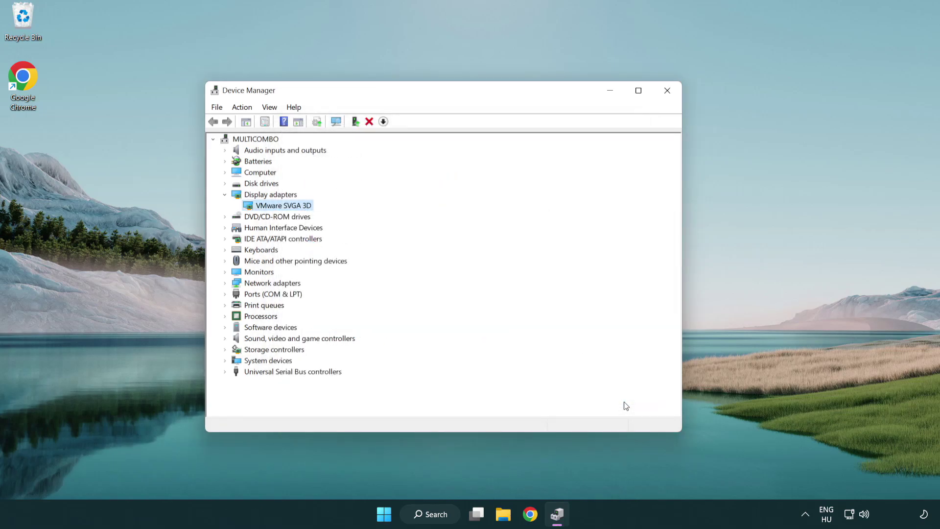
{"action": "left_click", "coordinate": [668, 92]}
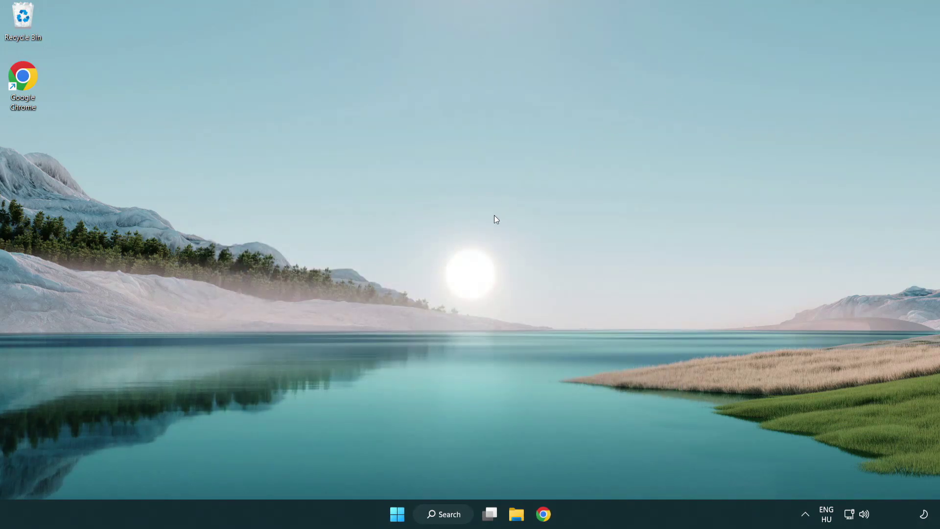
- Open the Windows Update settings, check for updates and close Settings
{"action": "left_click", "coordinate": [453, 516]}
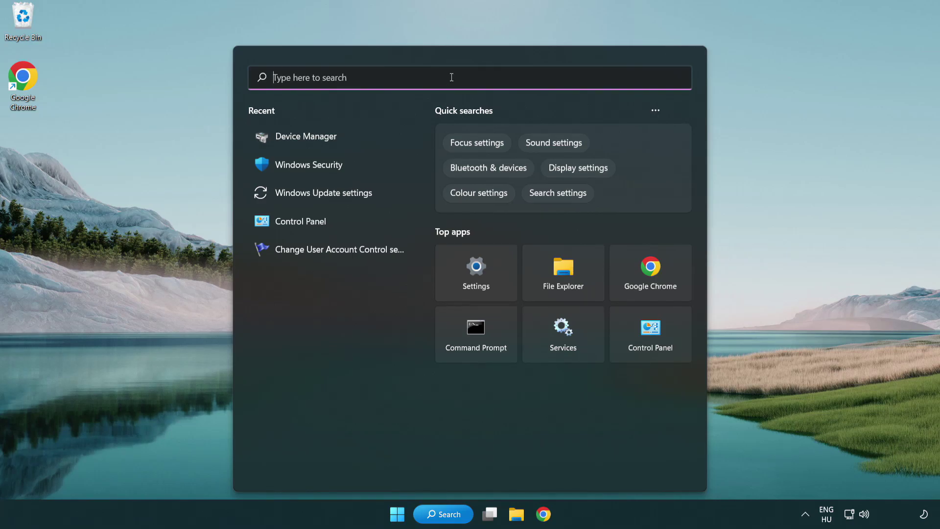
{"action": "type", "text": "update"}
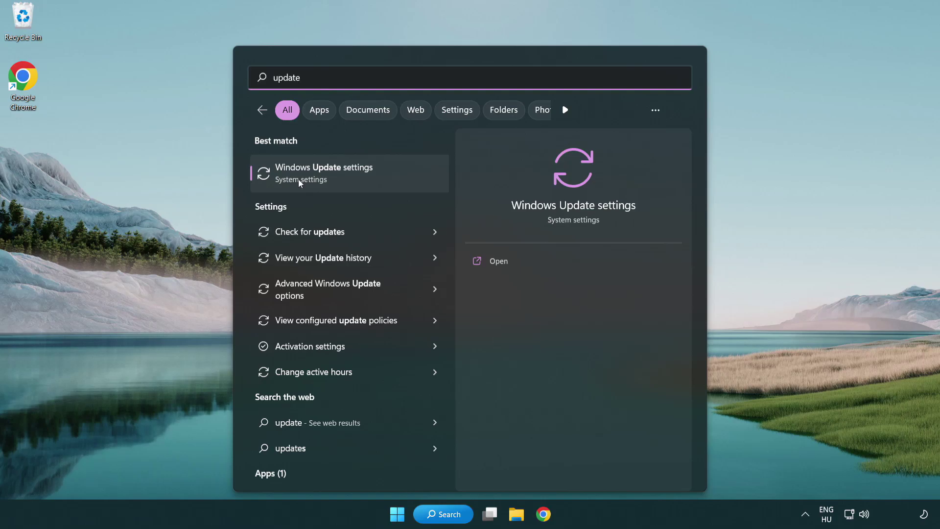
{"action": "left_click", "coordinate": [365, 176]}
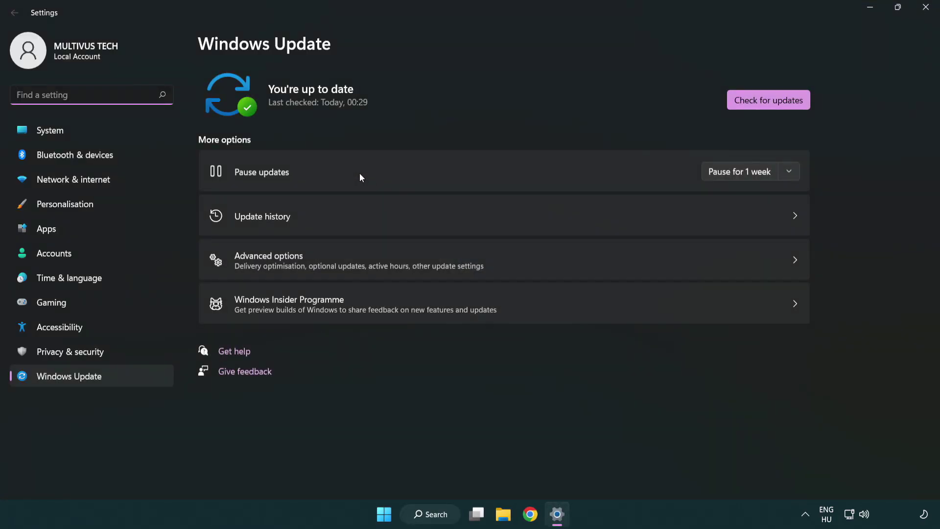
{"action": "left_click", "coordinate": [785, 104]}
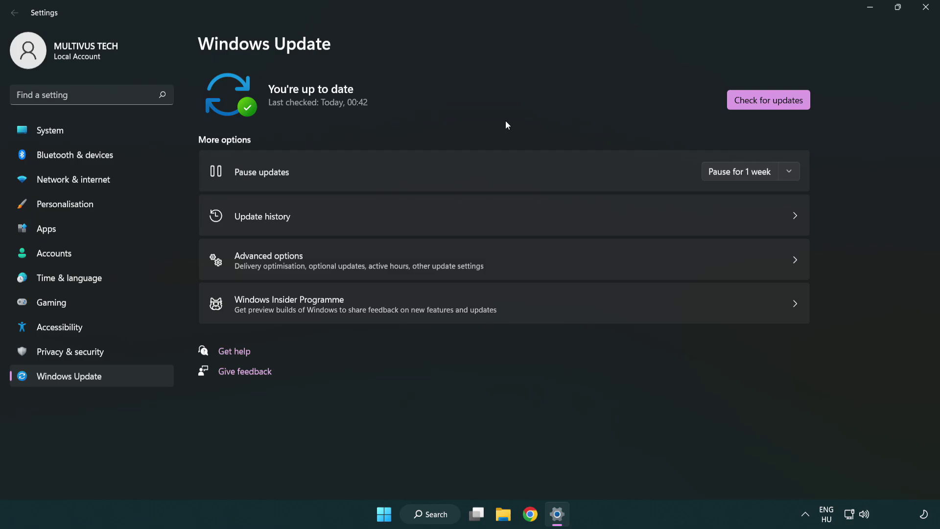
{"action": "left_click", "coordinate": [922, 14]}
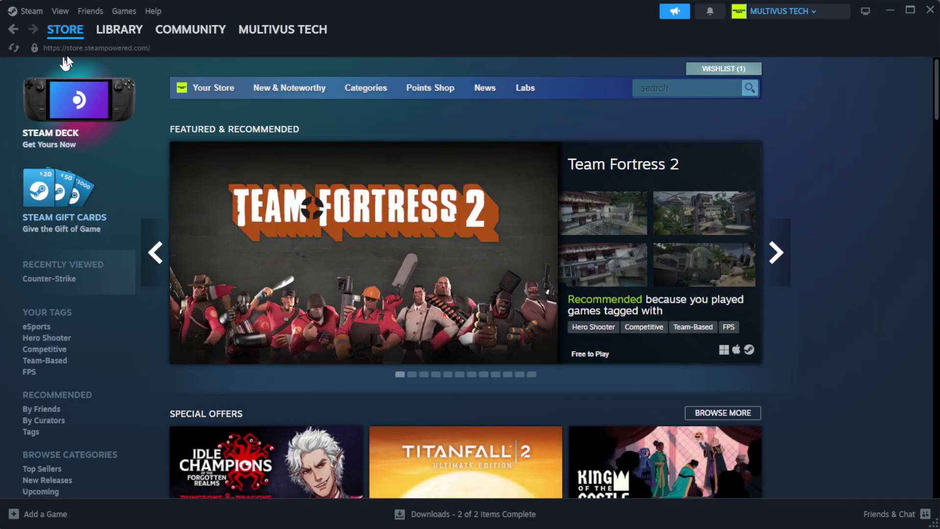
- In the Steam library, verify the integrity of the installed files of YOUR NOT WORKING GAME through its properties
{"action": "mouse_move", "coordinate": [112, 36]}
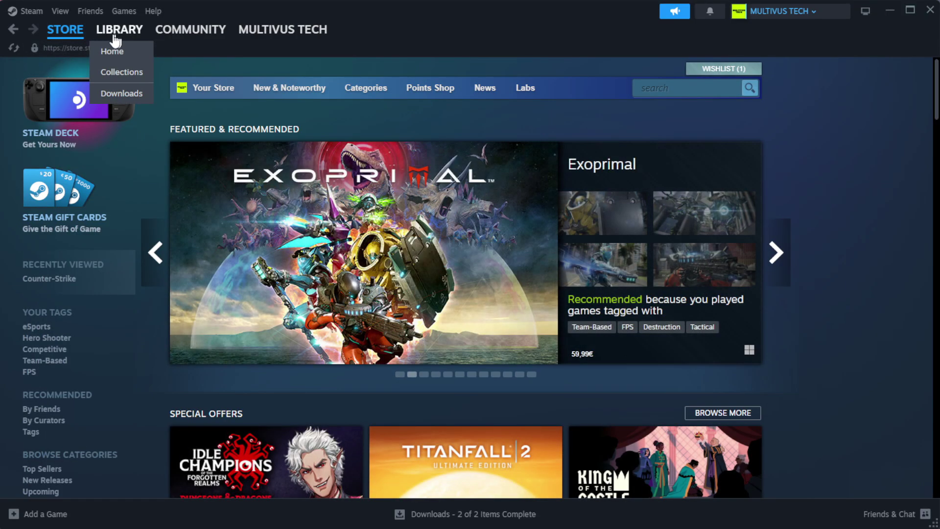
{"action": "left_click", "coordinate": [136, 52]}
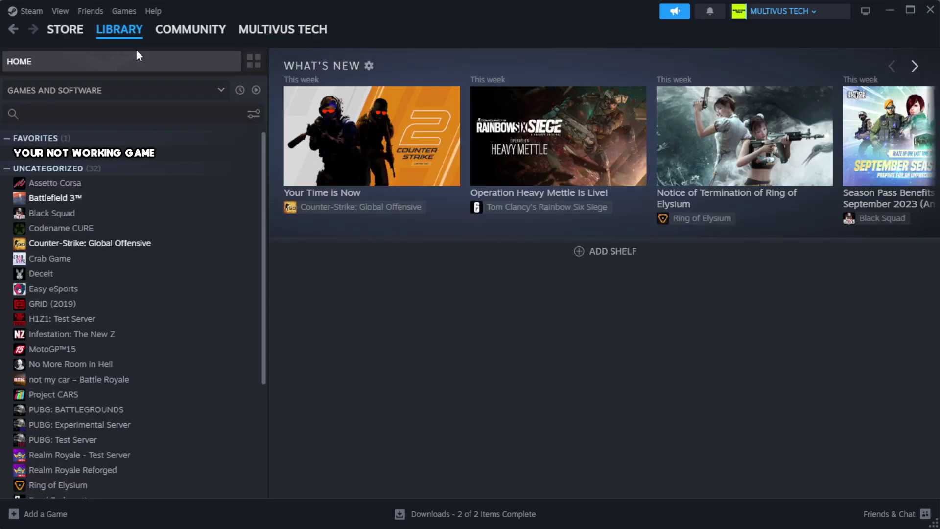
{"action": "right_click", "coordinate": [232, 156]}
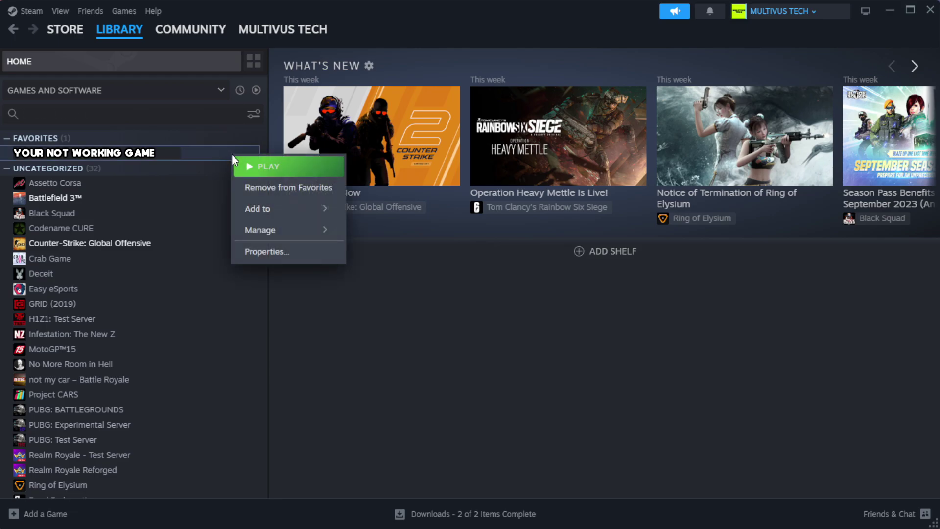
{"action": "left_click", "coordinate": [297, 254]}
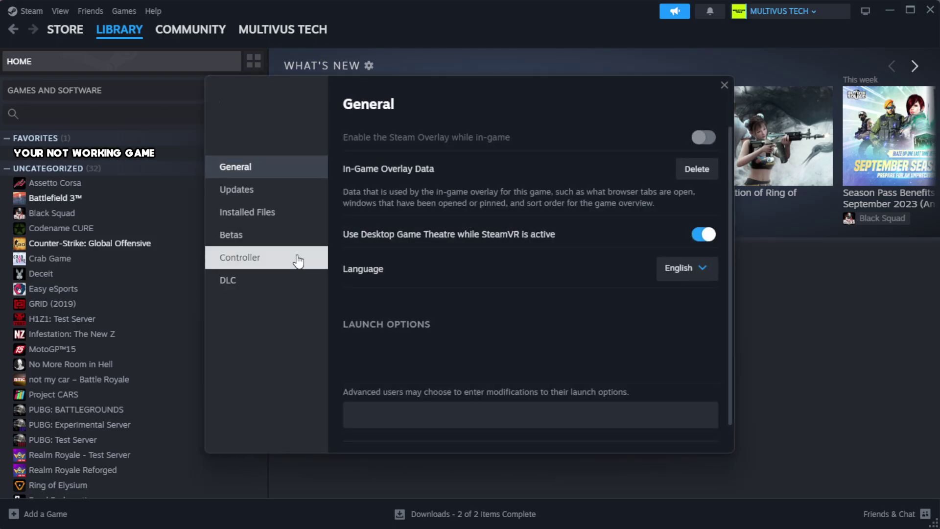
{"action": "left_click", "coordinate": [309, 222]}
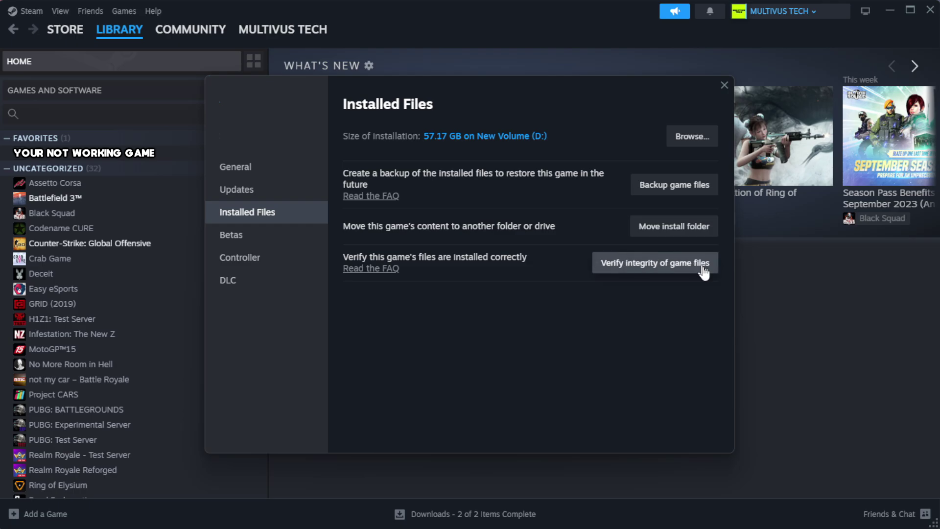
{"action": "left_click", "coordinate": [660, 268]}
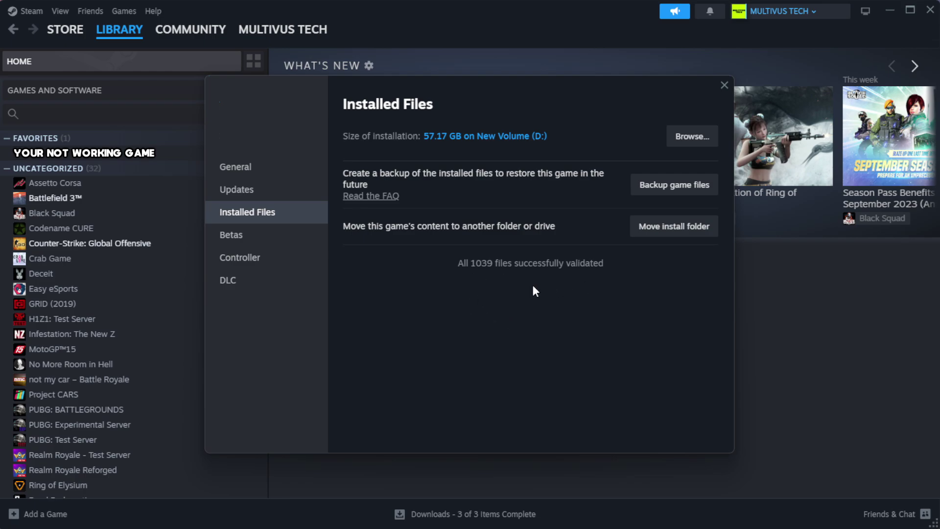
- Browse to the game's installation folder and open the properties of the YOUR NOT WORKING GAME shortcut
{"action": "left_click", "coordinate": [691, 137]}
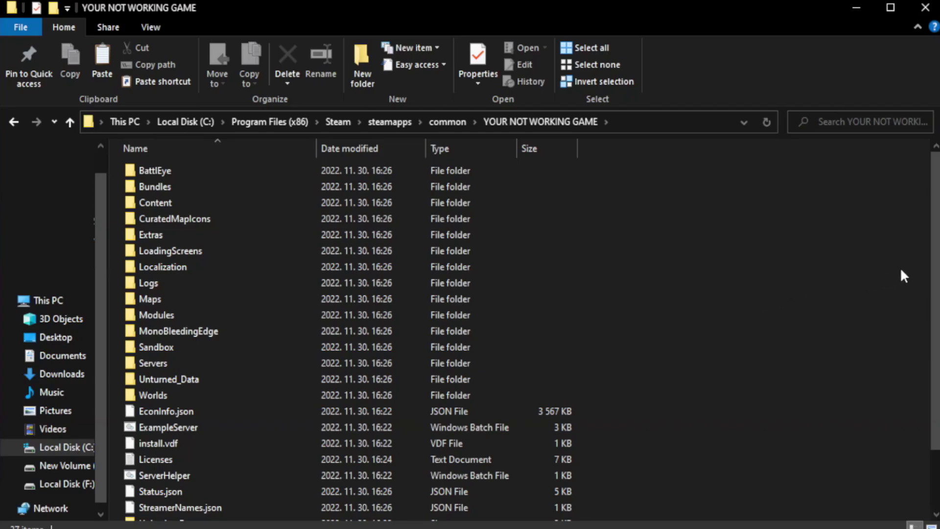
{"action": "scroll", "coordinate": [935, 342], "scroll_direction": "down", "scroll_amount": 2}
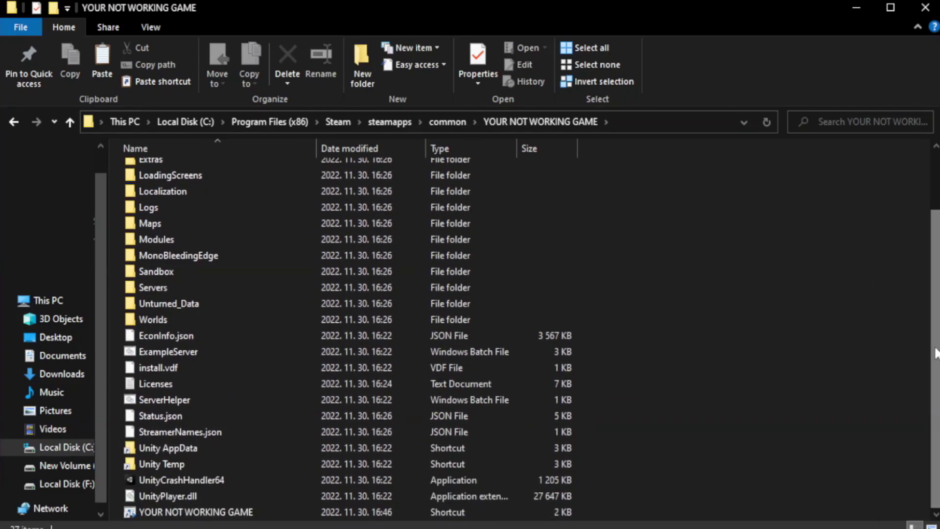
{"action": "left_click", "coordinate": [339, 511]}
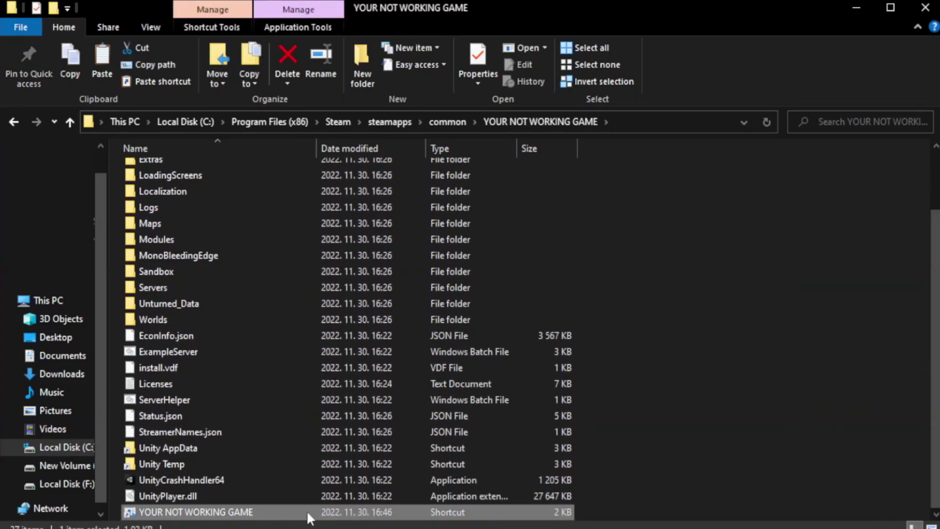
{"action": "right_click", "coordinate": [314, 511]}
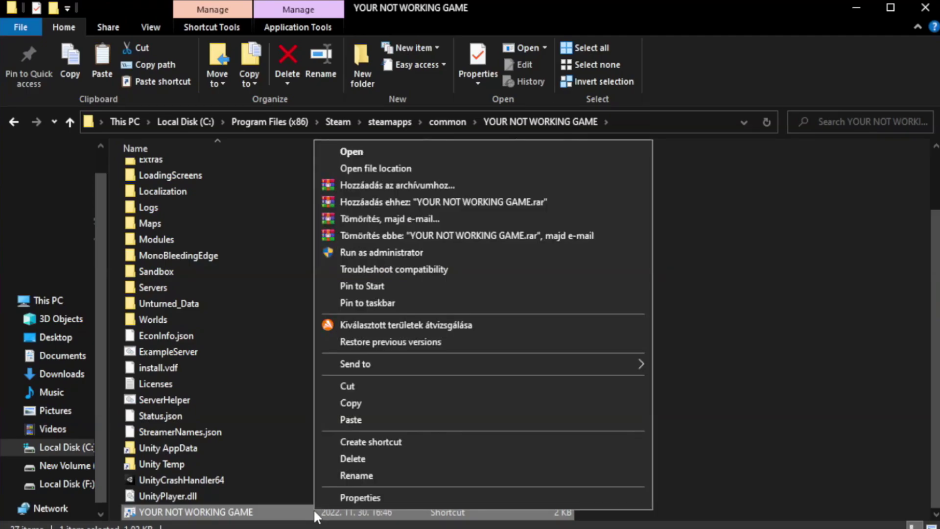
{"action": "left_click", "coordinate": [479, 494]}
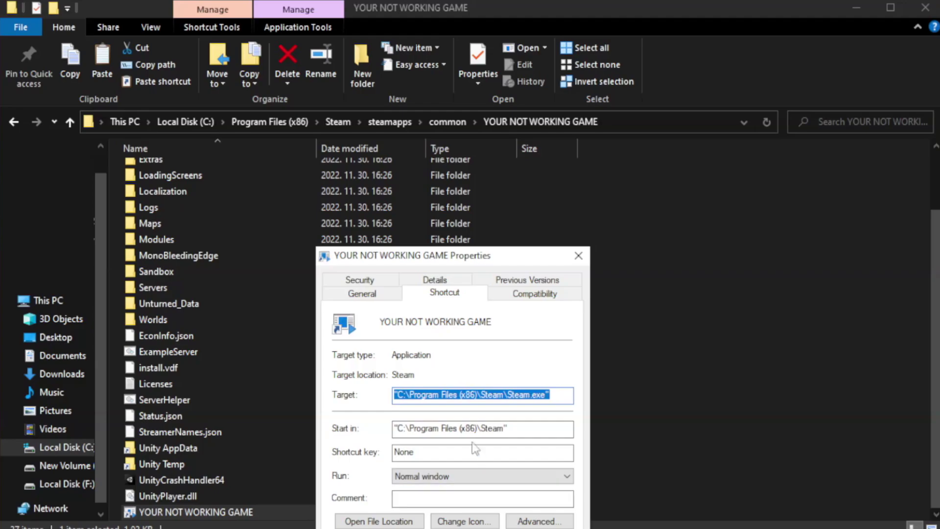
{"action": "left_click_drag", "start_coordinate": [469, 263], "coordinate": [472, 96]}
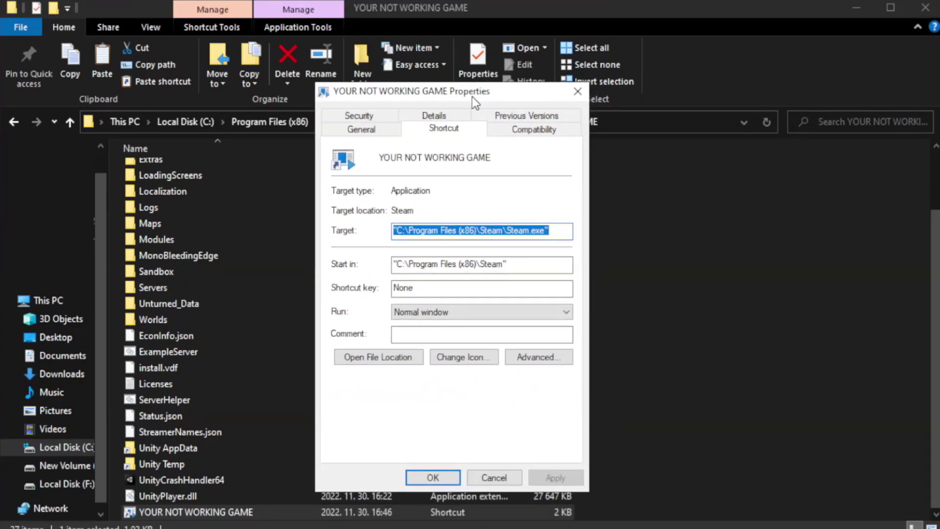
- Set the shortcut to Windows 8 compatibility mode, with fullscreen optimizations disabled and run as administrator enabled, and apply the settings
{"action": "left_click", "coordinate": [528, 132]}
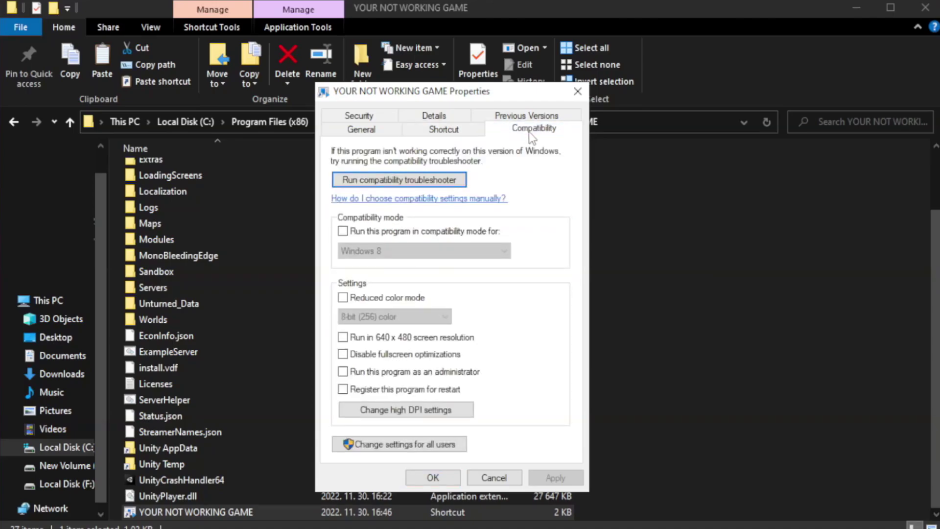
{"action": "left_click", "coordinate": [372, 231]}
{"action": "left_click", "coordinate": [423, 251]}
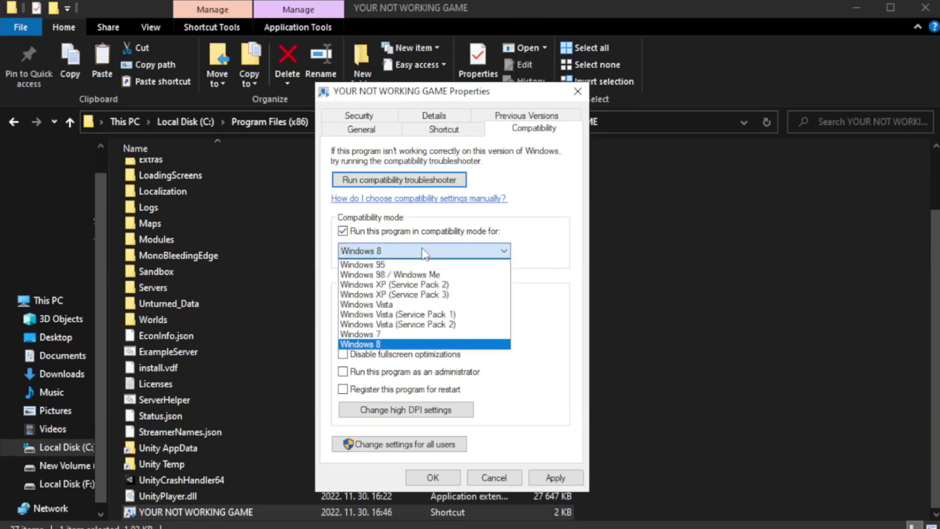
{"action": "left_click", "coordinate": [398, 345]}
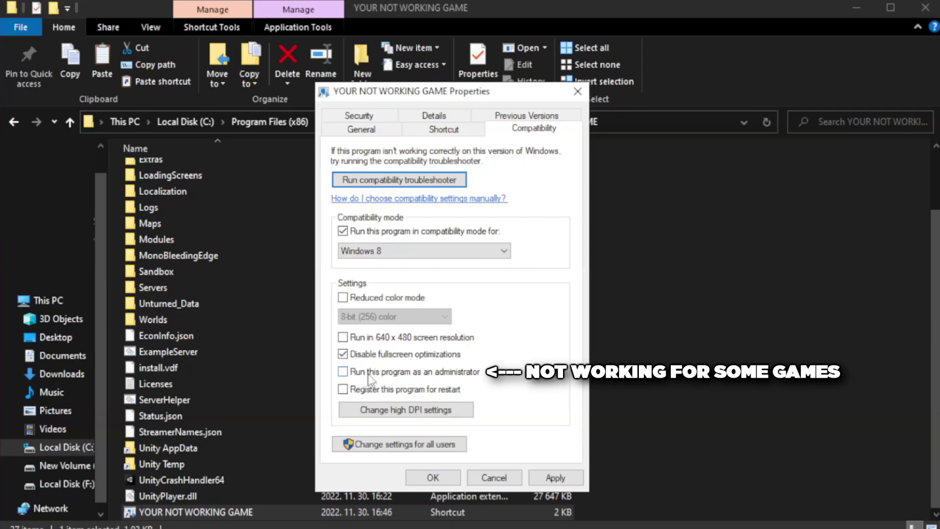
{"action": "left_click", "coordinate": [370, 380]}
{"action": "left_click", "coordinate": [553, 477]}
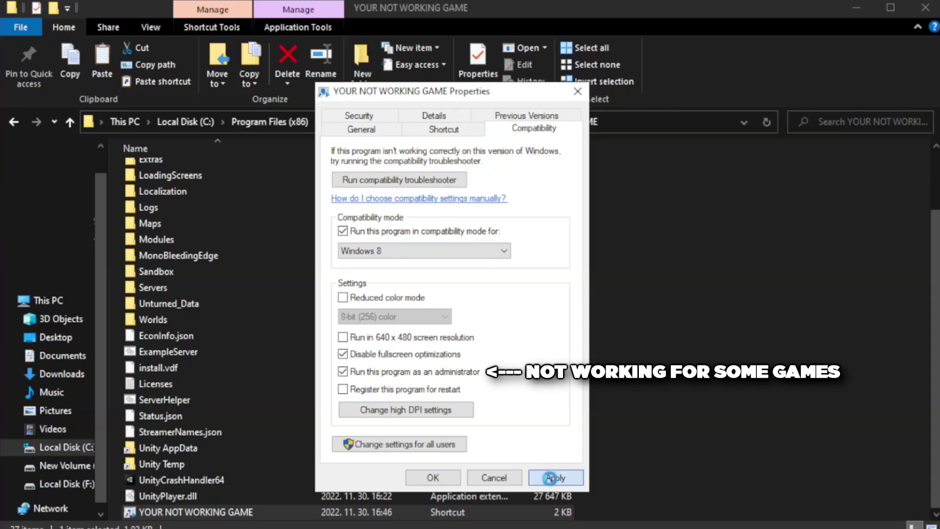
{"action": "left_click", "coordinate": [431, 479]}
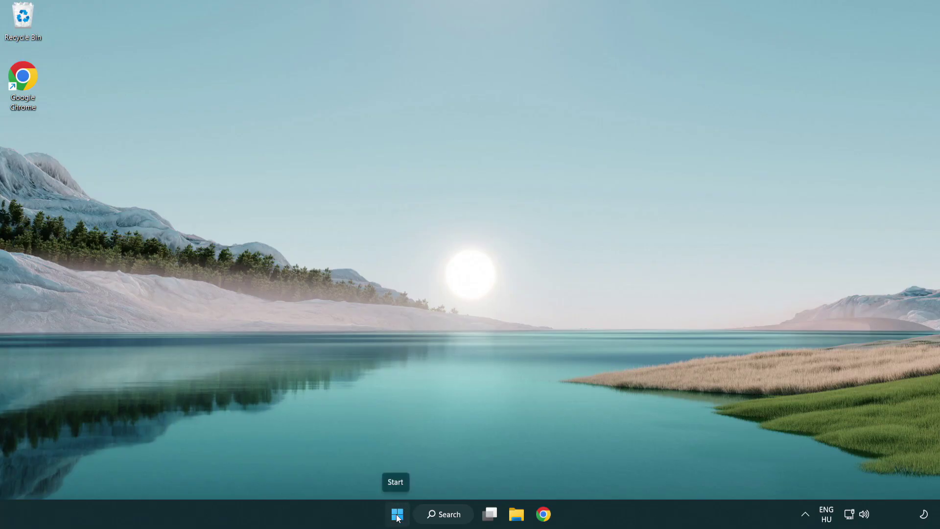
- In Task Manager, disable Terminal, Phone Link, Cortana and the Windows Security notification entry as startup apps, and close Task Manager
{"action": "right_click", "coordinate": [397, 517]}
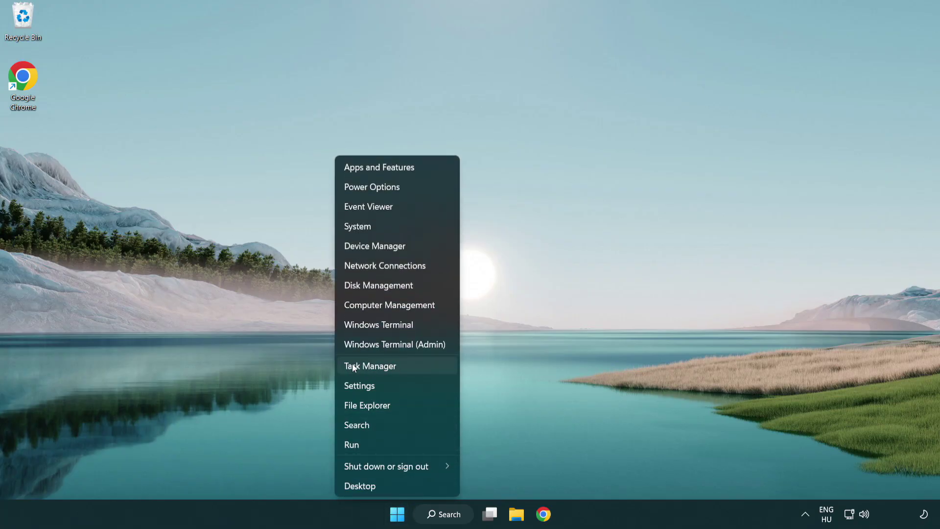
{"action": "left_click", "coordinate": [415, 368]}
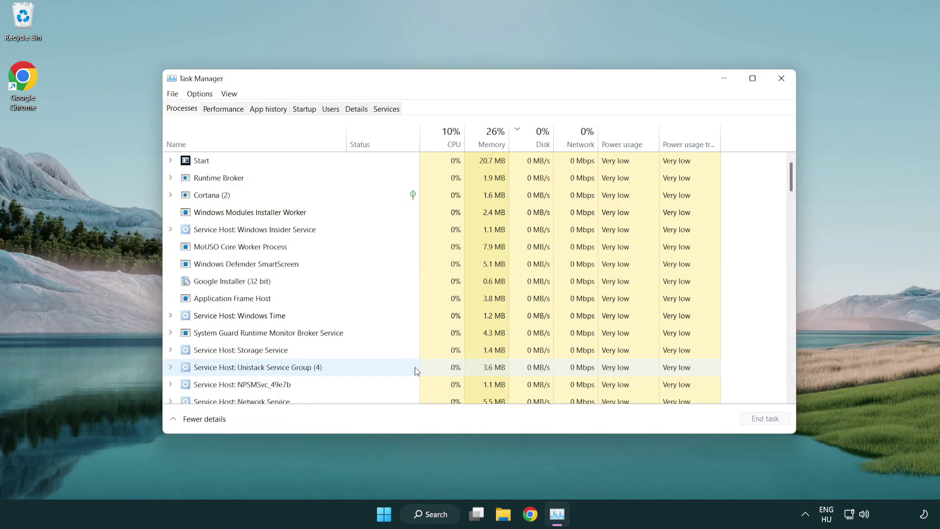
{"action": "left_click", "coordinate": [306, 111]}
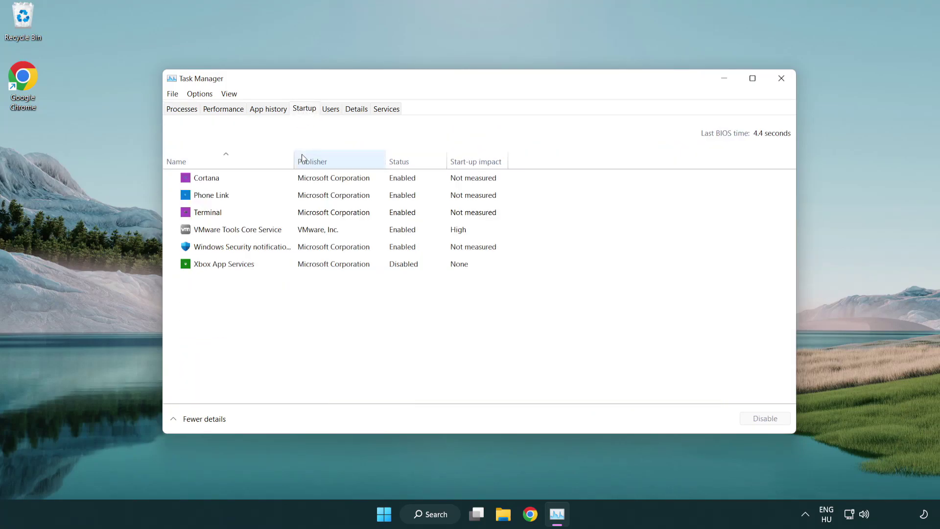
{"action": "left_click", "coordinate": [307, 214]}
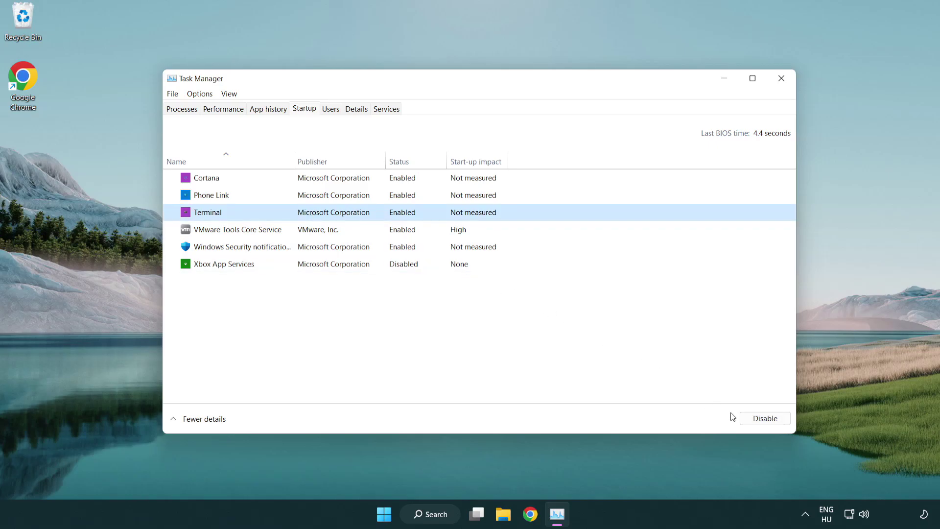
{"action": "left_click", "coordinate": [761, 418]}
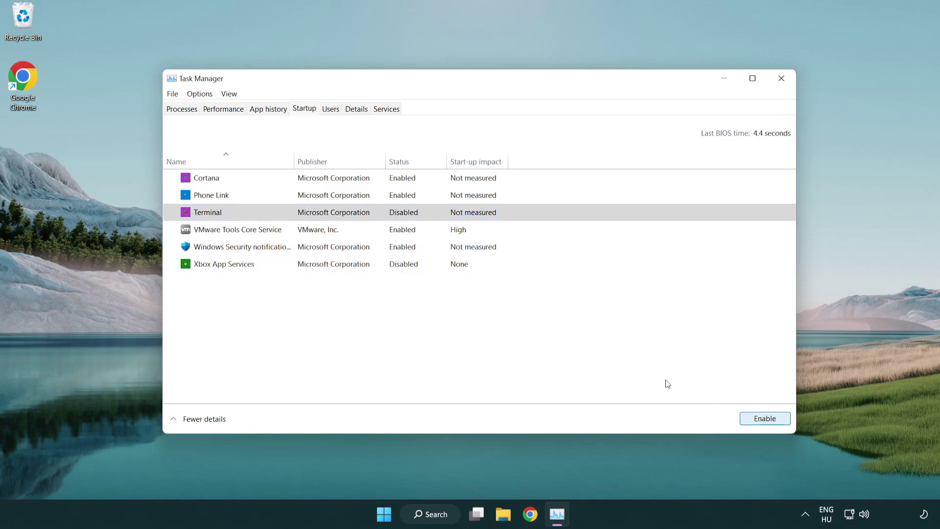
{"action": "left_click", "coordinate": [391, 200]}
{"action": "left_click", "coordinate": [761, 418]}
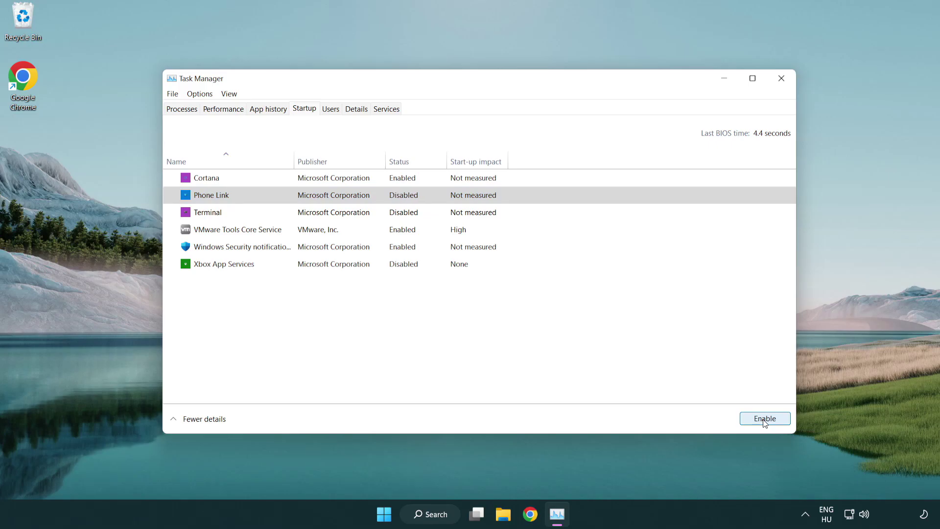
{"action": "left_click", "coordinate": [336, 183]}
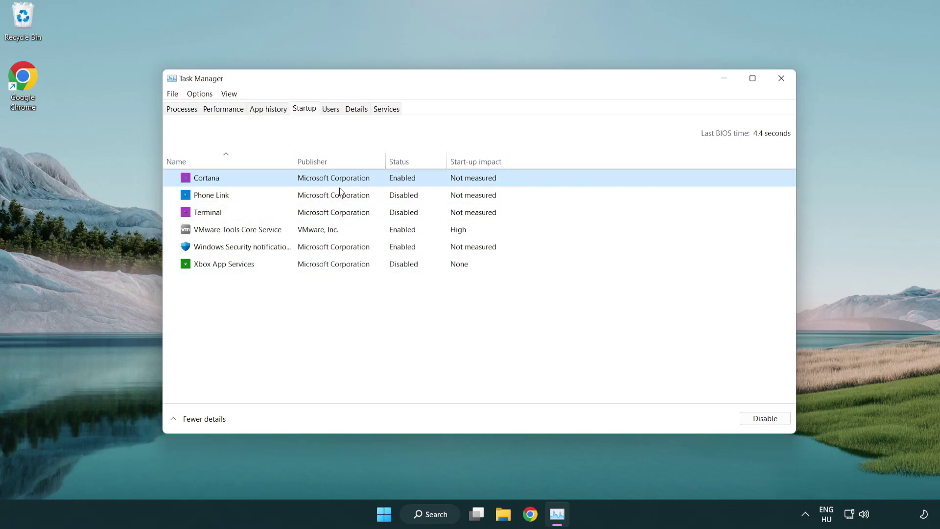
{"action": "left_click", "coordinate": [746, 417]}
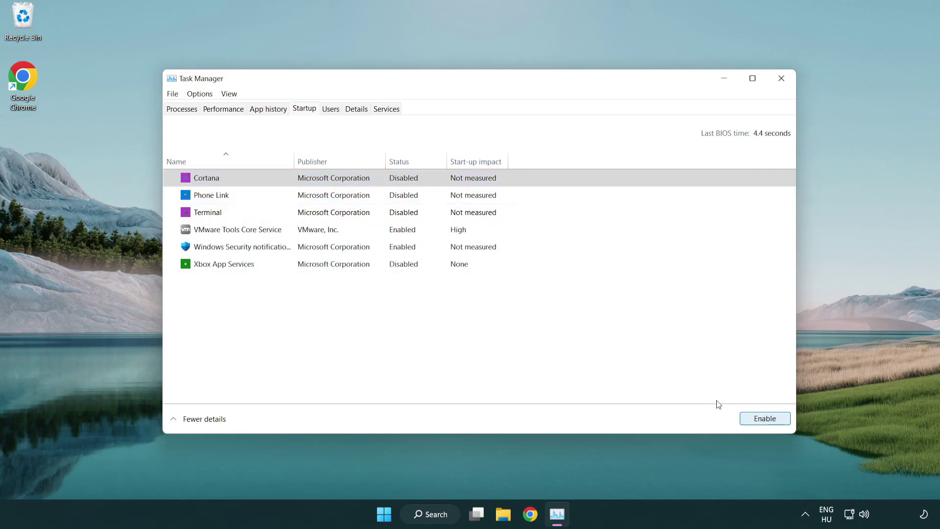
{"action": "left_click", "coordinate": [446, 254]}
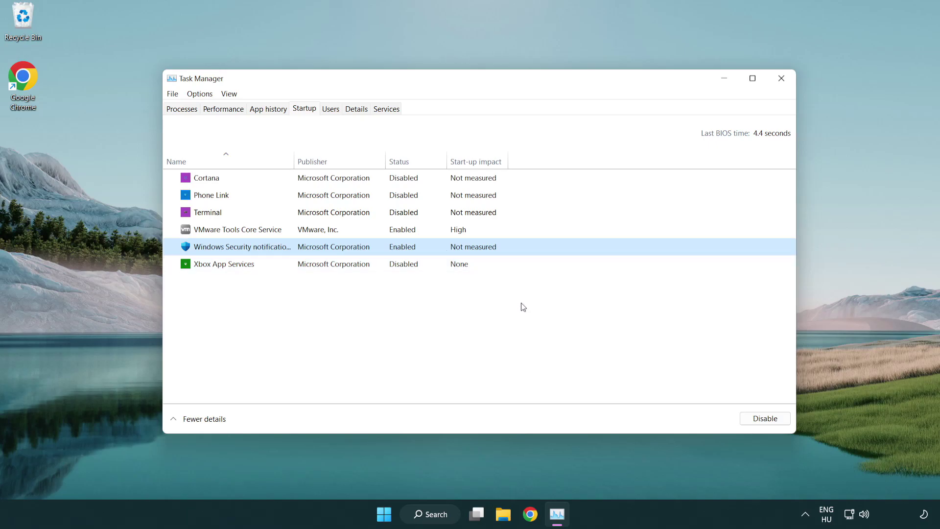
{"action": "left_click", "coordinate": [740, 416]}
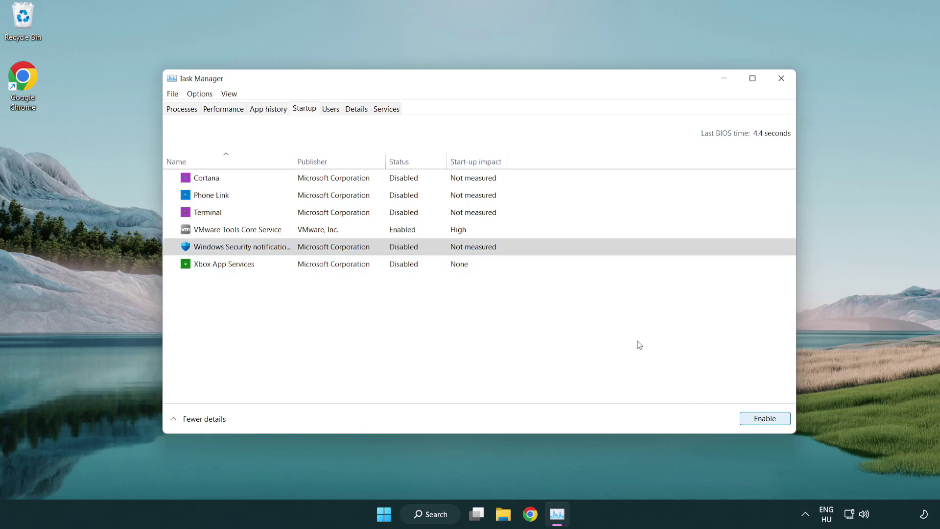
{"action": "left_click", "coordinate": [782, 80]}
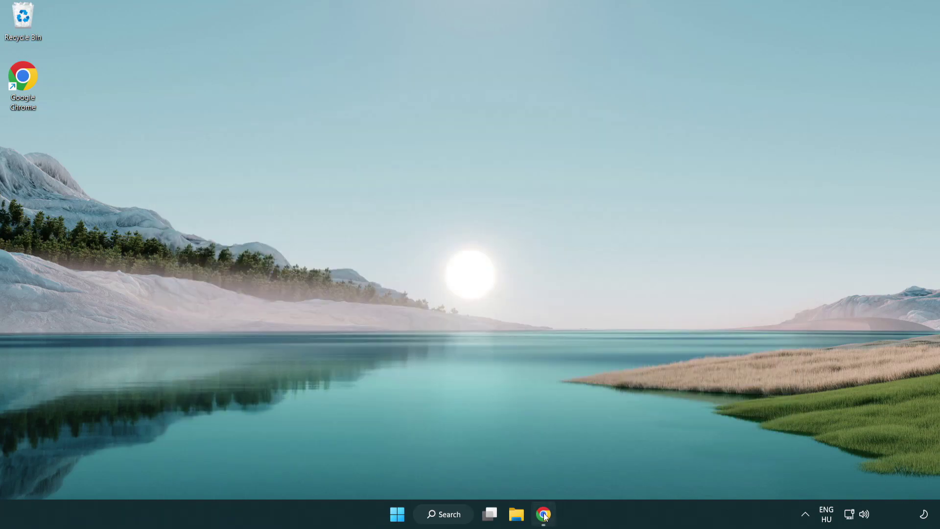
- Switch to Chrome and download the English DirectX End-User Runtime Web Installer from the Microsoft Download Center page
{"action": "left_click", "coordinate": [543, 514]}
{"action": "scroll", "coordinate": [402, 437], "scroll_direction": "up", "scroll_amount": 3}
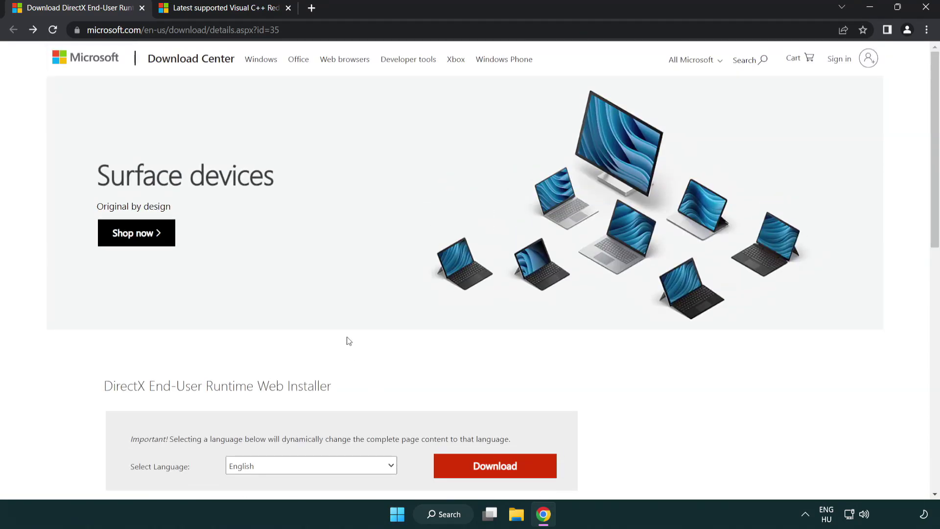
{"action": "left_click", "coordinate": [71, 29]}
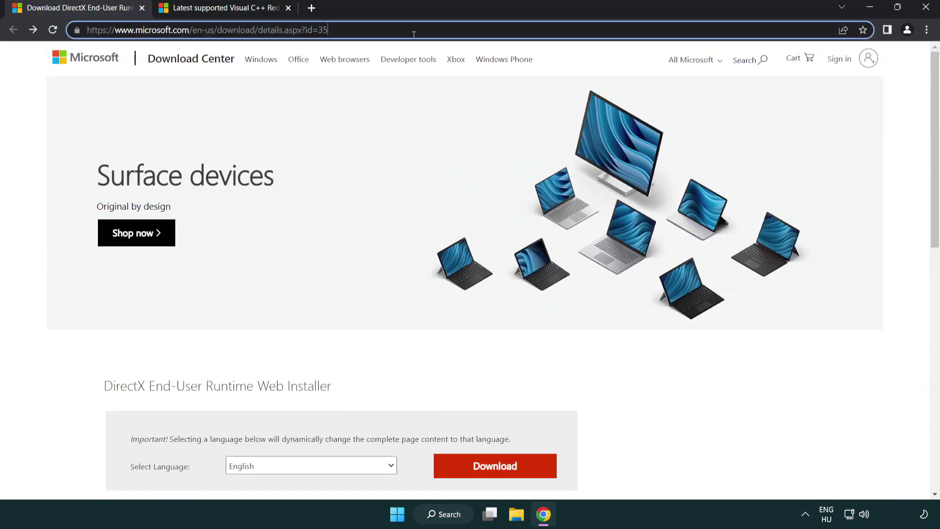
{"action": "left_click", "coordinate": [898, 213]}
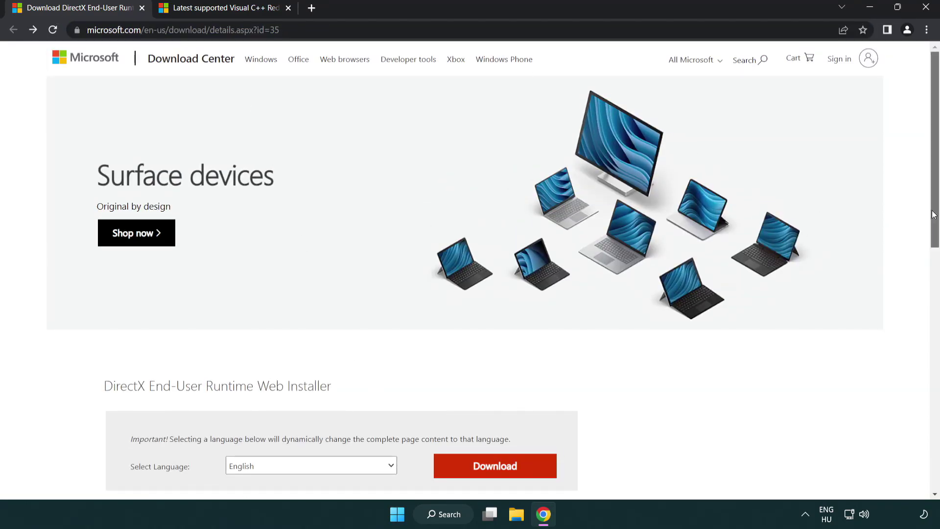
{"action": "left_click_drag", "start_coordinate": [934, 214], "coordinate": [932, 272]}
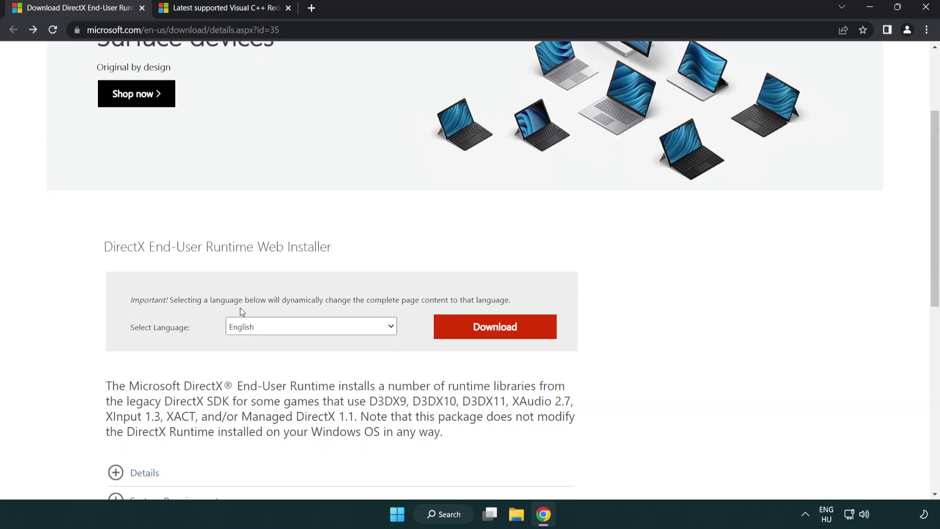
{"action": "left_click", "coordinate": [499, 336]}
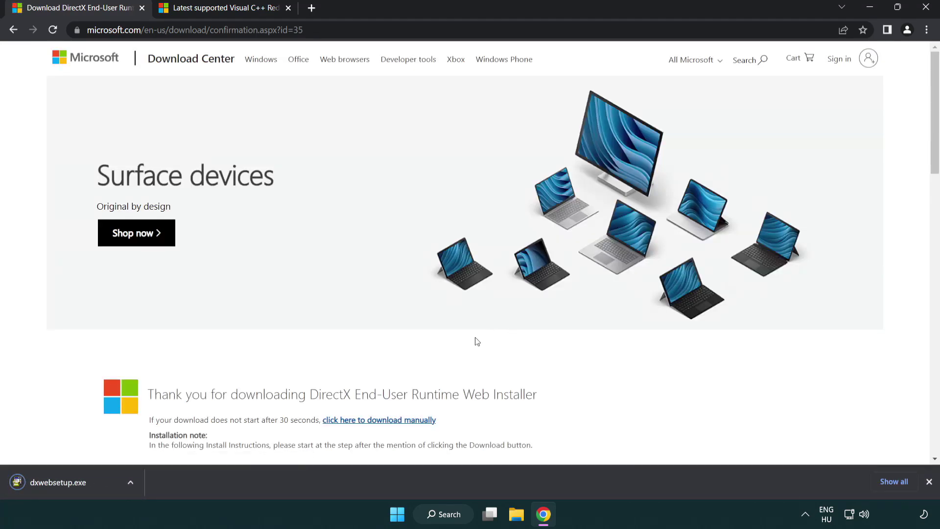
- Run the downloaded dxwebsetup.exe, accept the license agreement and go through the DirectX setup wizard to its end
{"action": "left_click", "coordinate": [61, 484]}
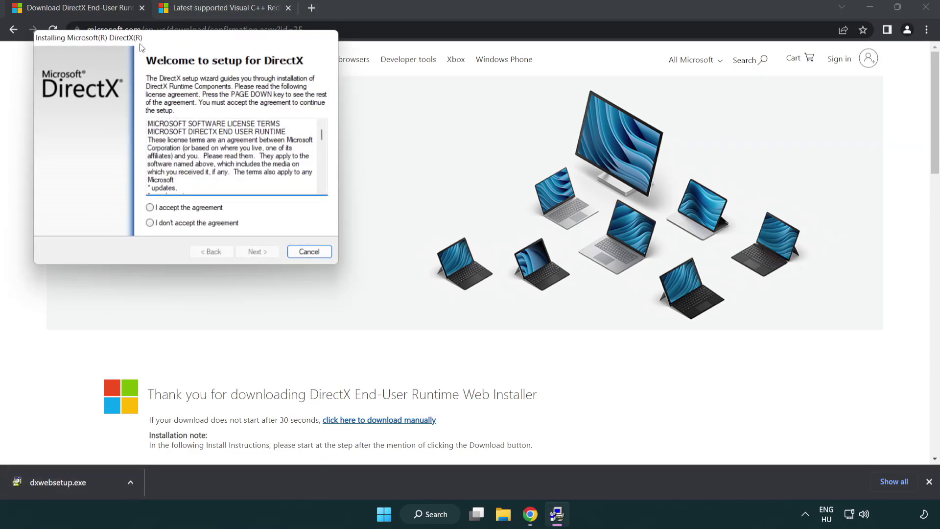
{"action": "left_click_drag", "start_coordinate": [143, 43], "coordinate": [413, 148]}
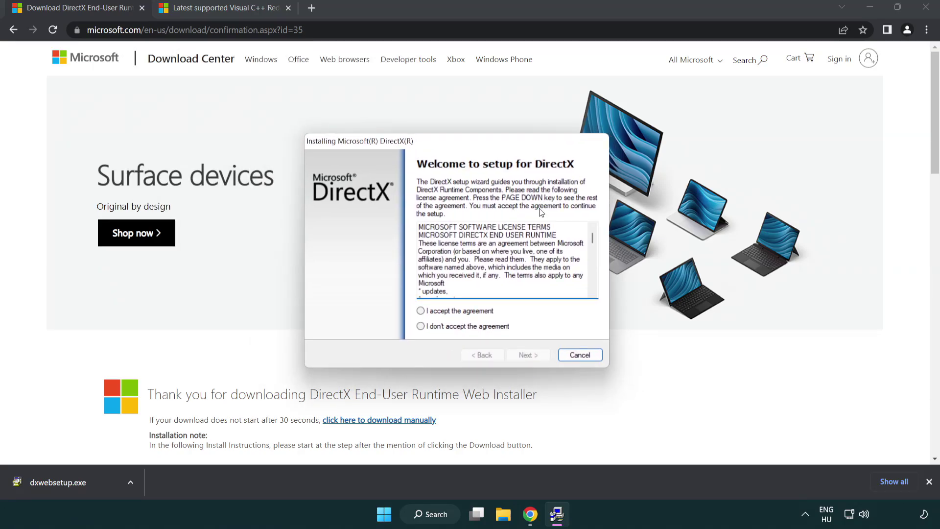
{"action": "scroll", "coordinate": [591, 241], "scroll_direction": "down", "scroll_amount": 15}
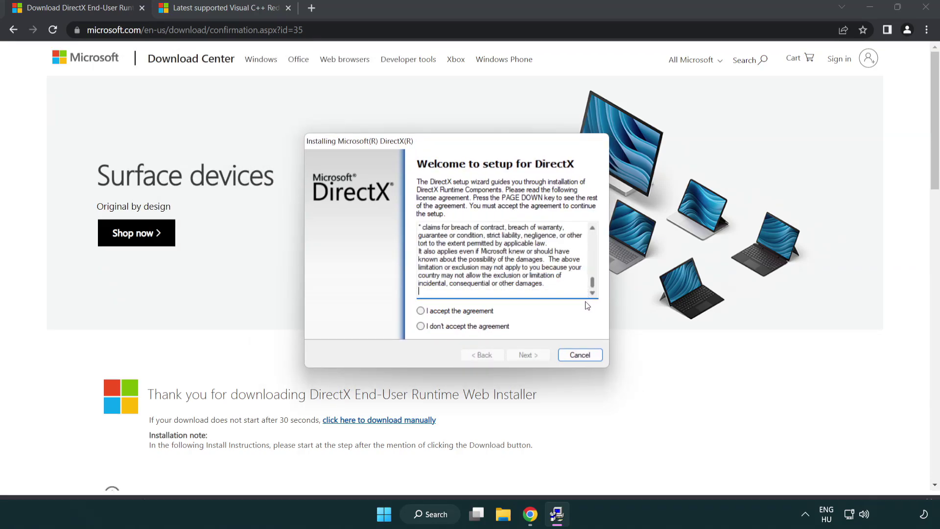
{"action": "left_click", "coordinate": [421, 311]}
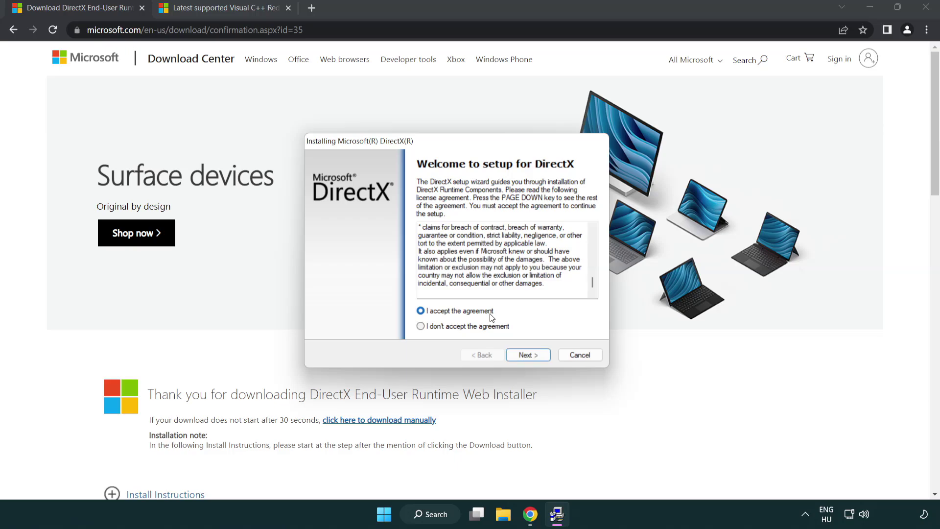
{"action": "left_click", "coordinate": [530, 356]}
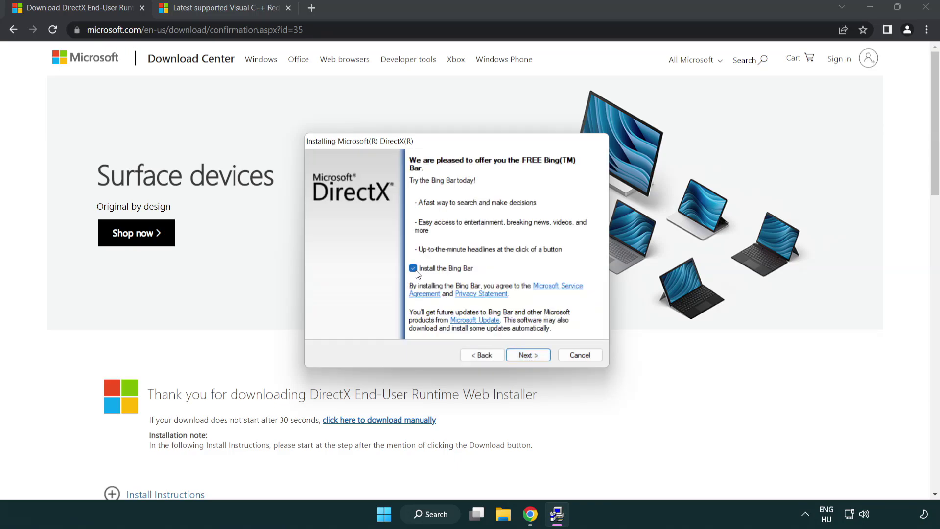
{"action": "left_click", "coordinate": [532, 357]}
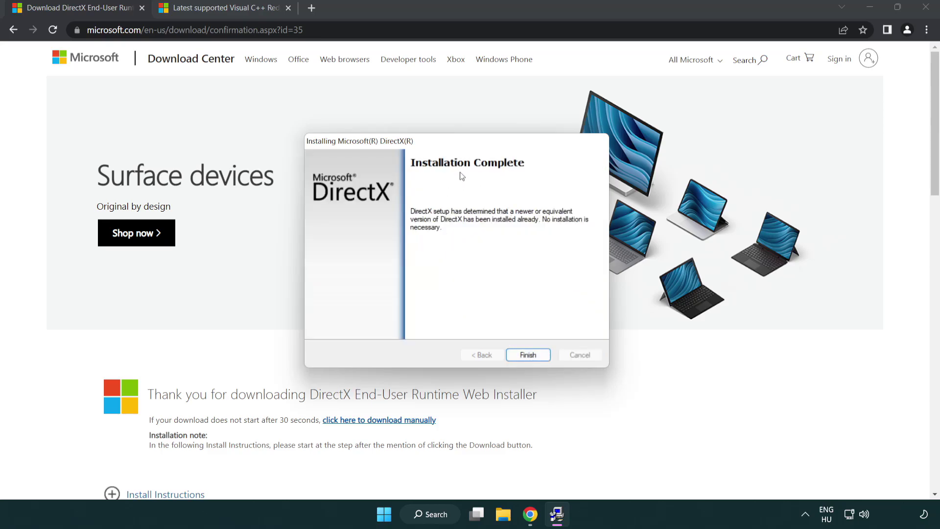
{"action": "left_click", "coordinate": [530, 349]}
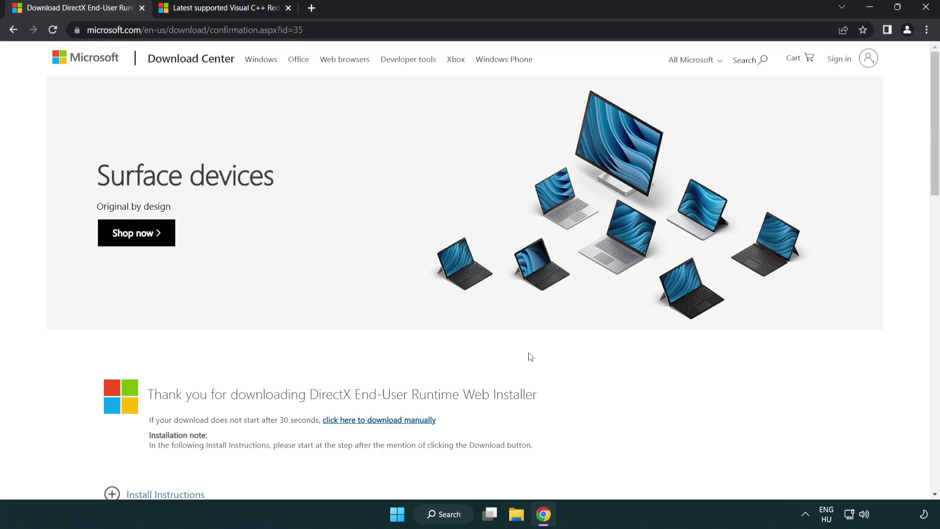
- Close the DirectX download page and download the ARM64, X86 and X64 Visual C++ 2015-2022 Redistributable installers from the Microsoft Learn article
{"action": "left_click", "coordinate": [142, 8]}
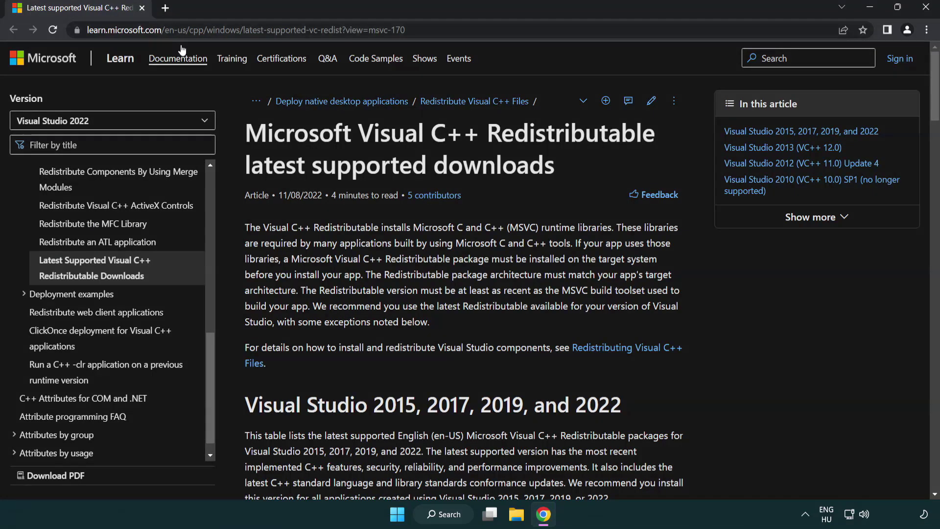
{"action": "left_click", "coordinate": [434, 30]}
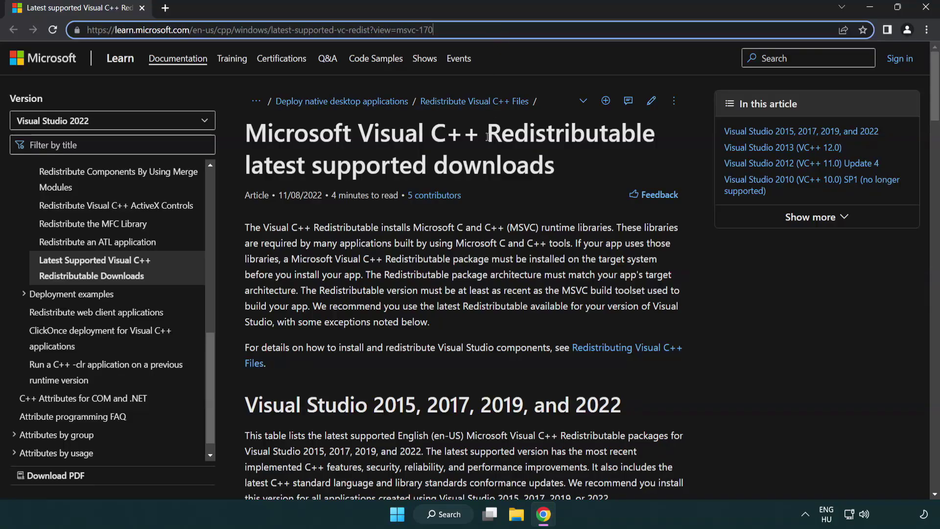
{"action": "left_click", "coordinate": [484, 161]}
{"action": "scroll", "coordinate": [482, 164], "scroll_direction": "down", "scroll_amount": 6}
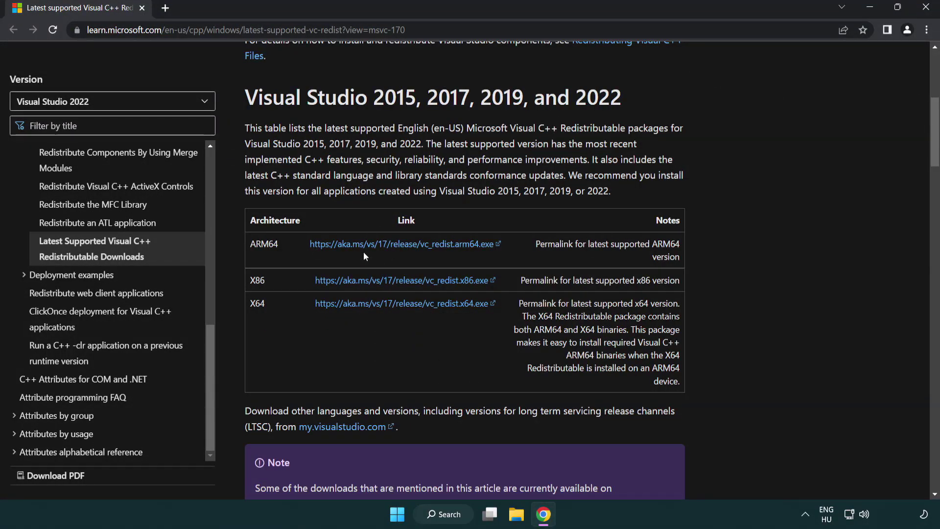
{"action": "left_click", "coordinate": [385, 248]}
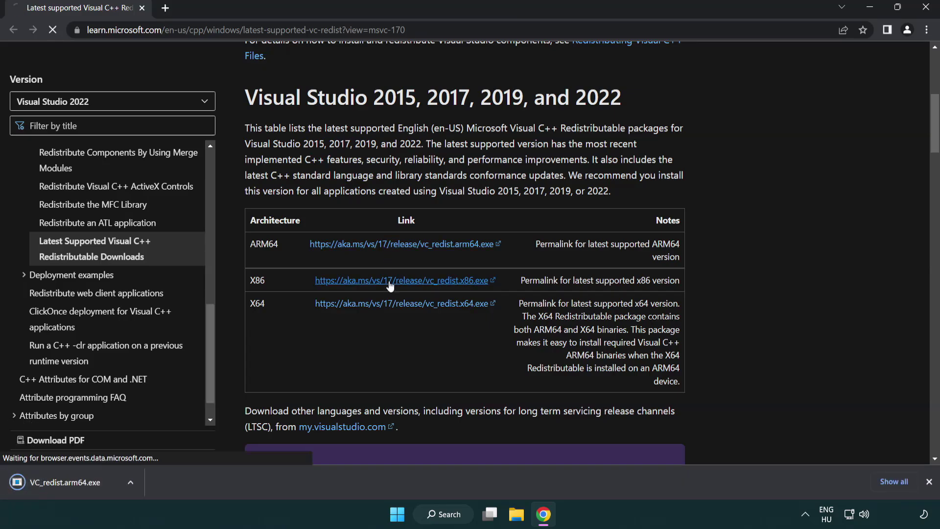
{"action": "left_click", "coordinate": [394, 304]}
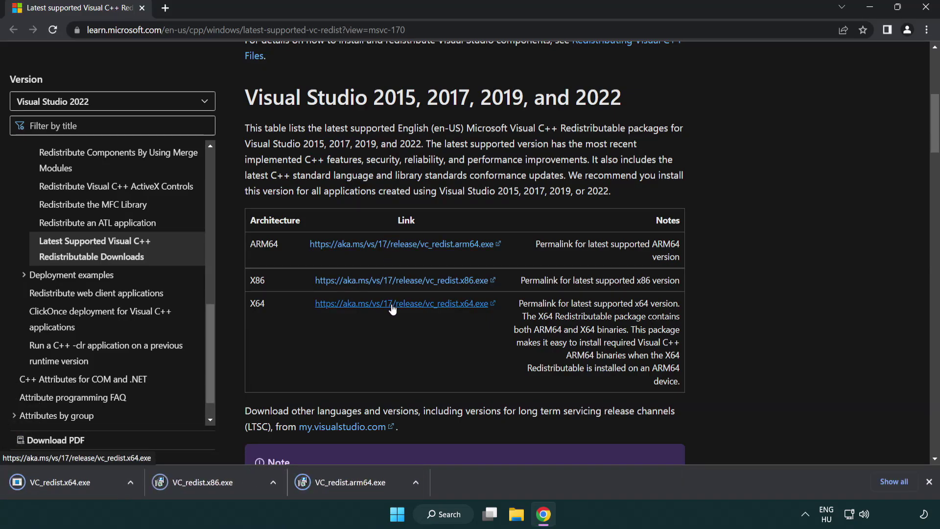
- Try to install the ARM64 Visual C++ Redistributable from VC_redist.arm64.exe, agreeing to its license terms, and close the setup
{"action": "left_click", "coordinate": [359, 489]}
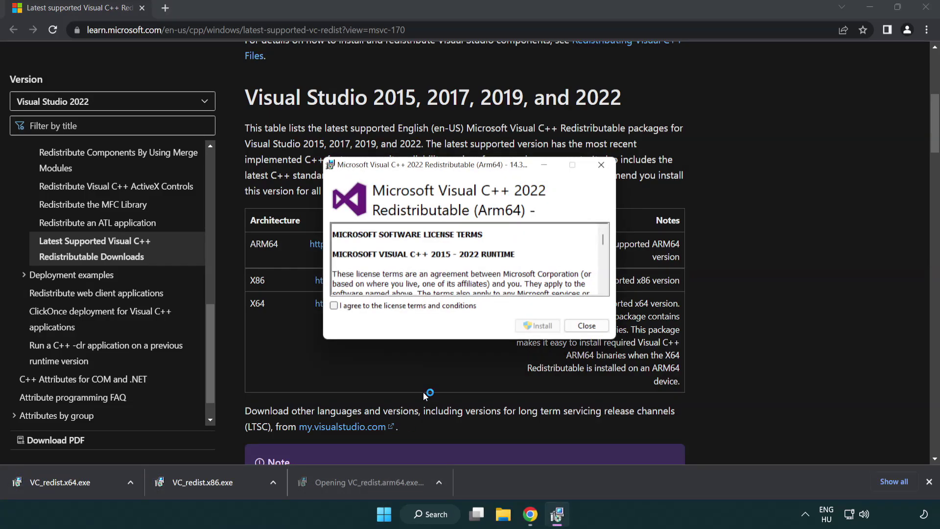
{"action": "left_click_drag", "start_coordinate": [603, 240], "coordinate": [603, 283]}
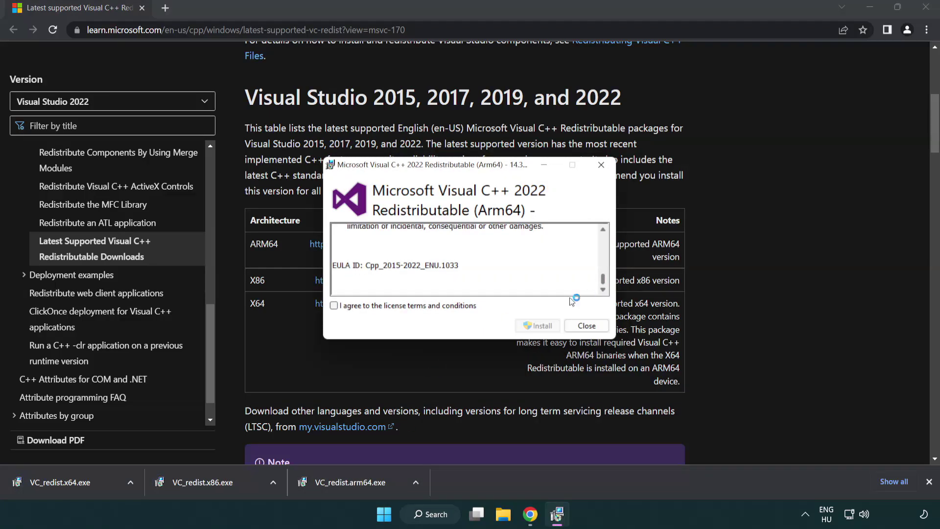
{"action": "left_click", "coordinate": [335, 306]}
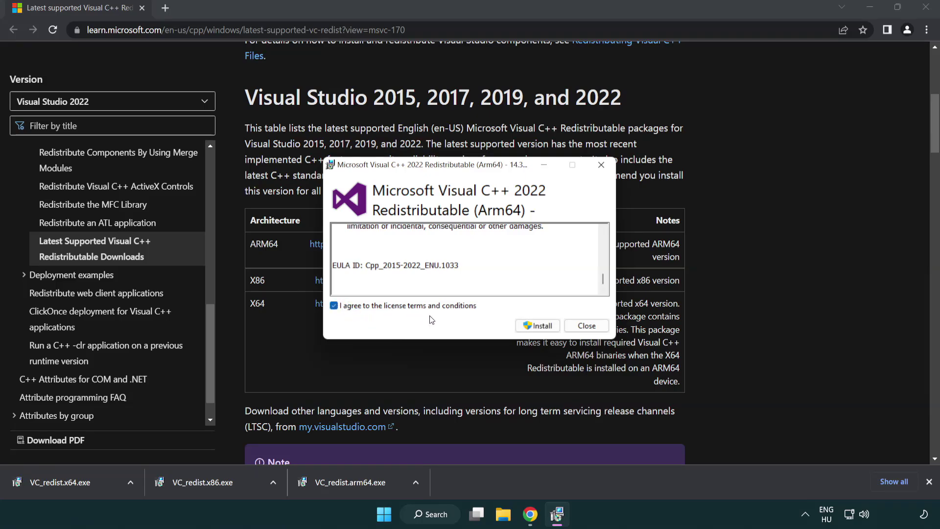
{"action": "left_click", "coordinate": [523, 325]}
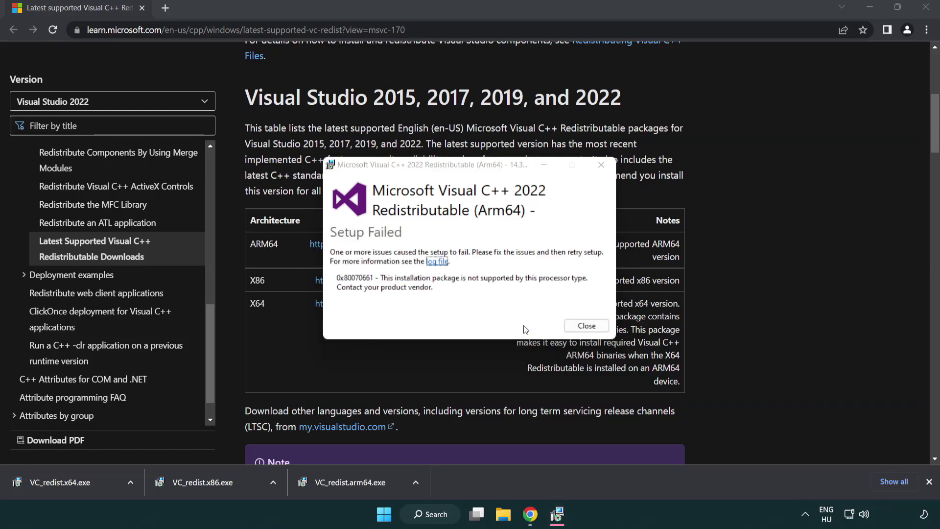
{"action": "left_click", "coordinate": [587, 326]}
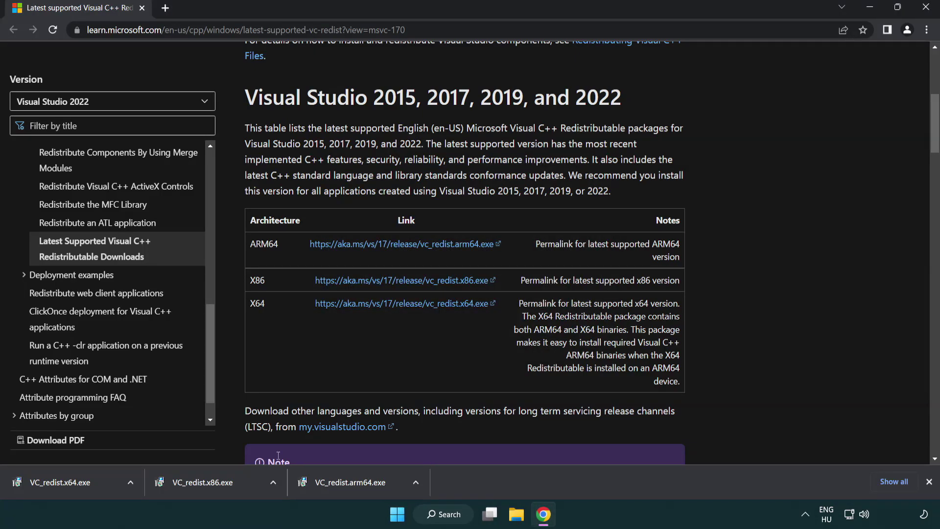
- Install the x86 Visual C++ Redistributable from VC_redist.x86.exe and close its setup window
{"action": "left_click", "coordinate": [210, 488]}
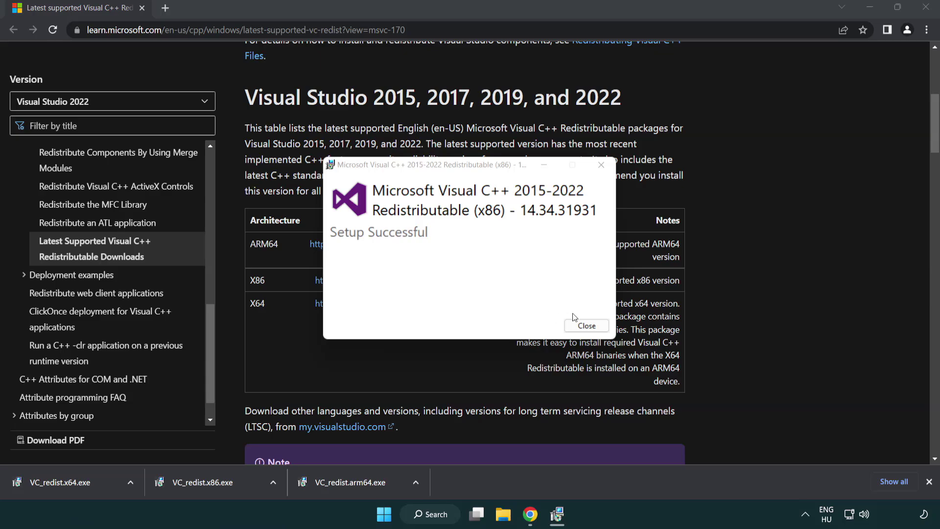
{"action": "left_click", "coordinate": [585, 325]}
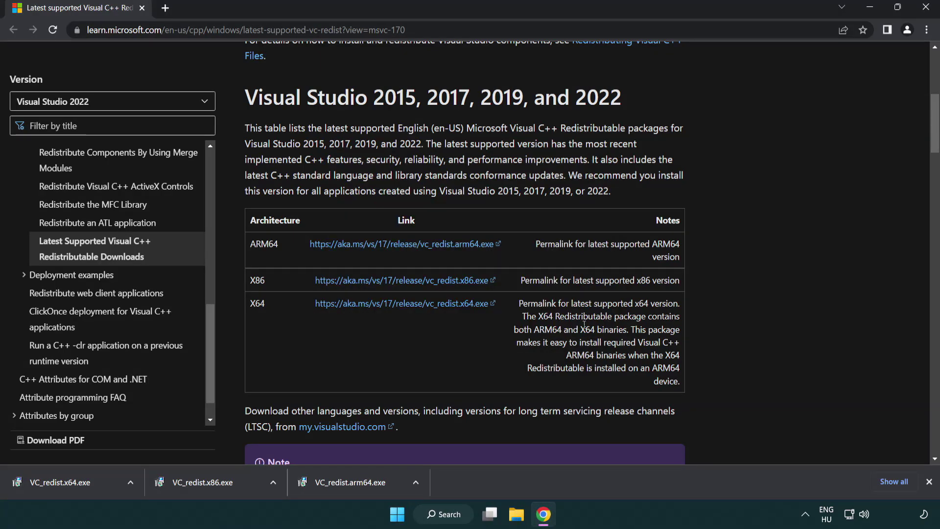
- Install the x64 Visual C++ Redistributable from VC_redist.x64.exe, close its setup without restarting, and close the browser
{"action": "left_click", "coordinate": [70, 481]}
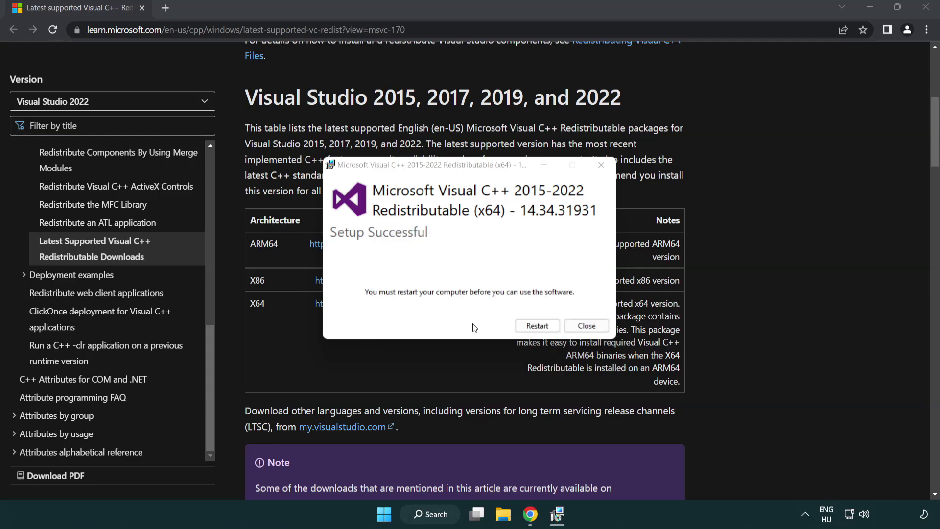
{"action": "left_click", "coordinate": [595, 330]}
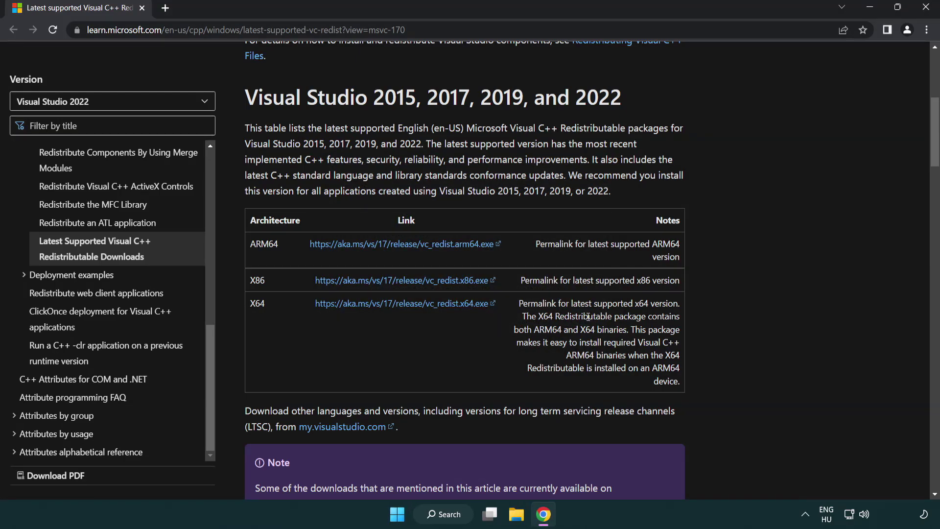
{"action": "left_click", "coordinate": [926, 9]}
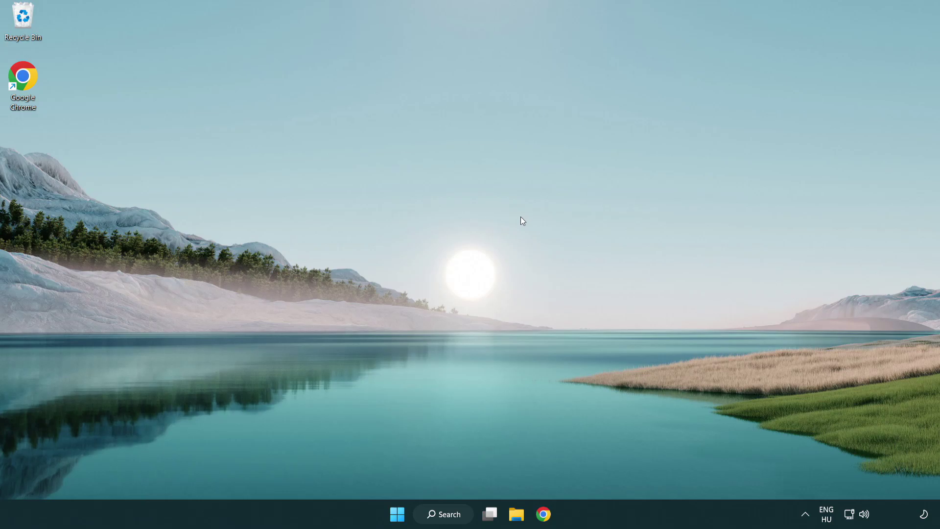
- Search Windows for cmd, run Command Prompt as administrator and move its window toward the middle of the desktop
{"action": "left_click", "coordinate": [438, 515]}
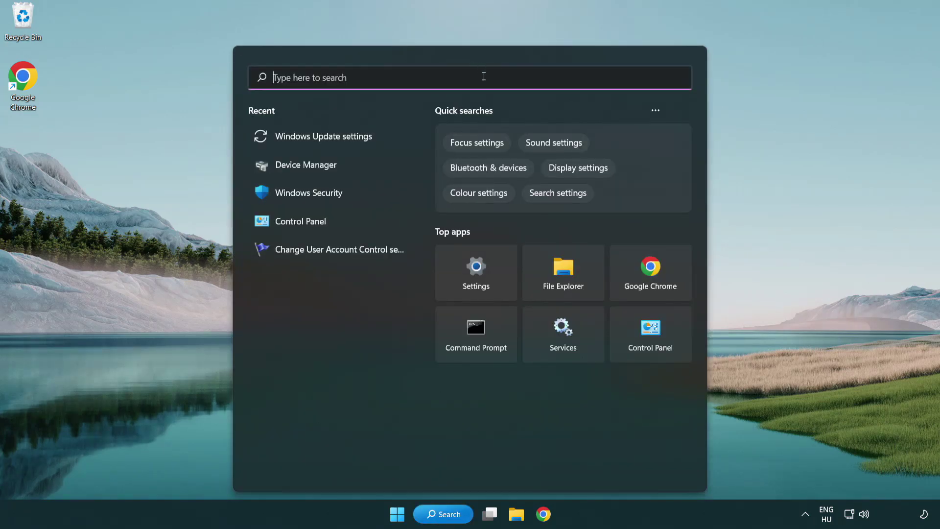
{"action": "type", "text": "cmd"}
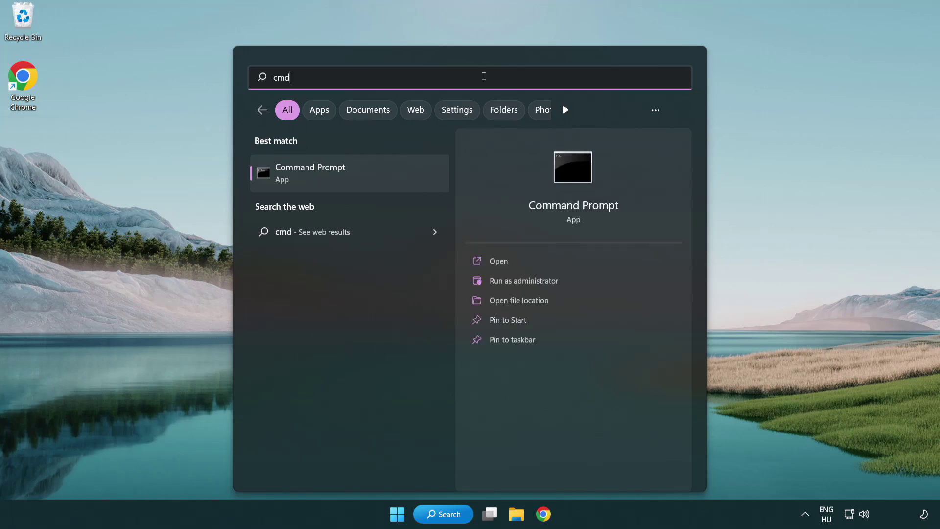
{"action": "right_click", "coordinate": [359, 176]}
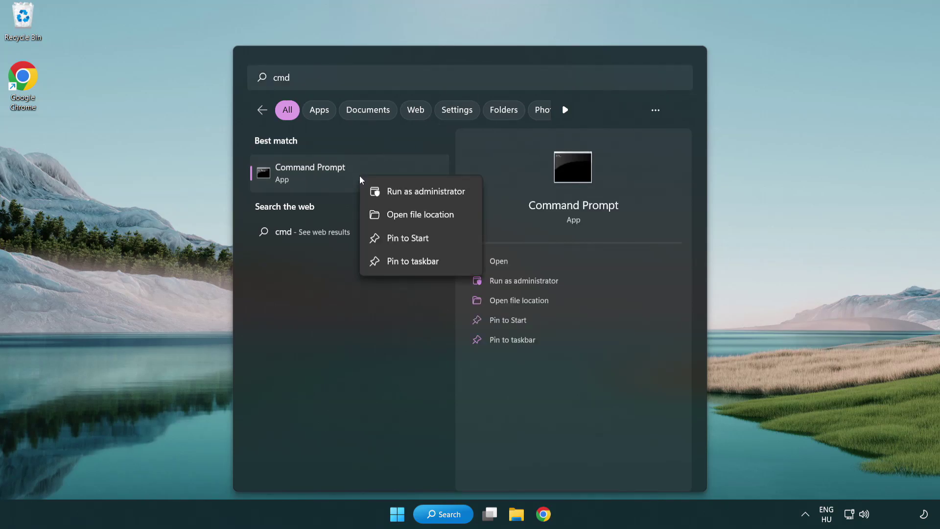
{"action": "left_click", "coordinate": [425, 192]}
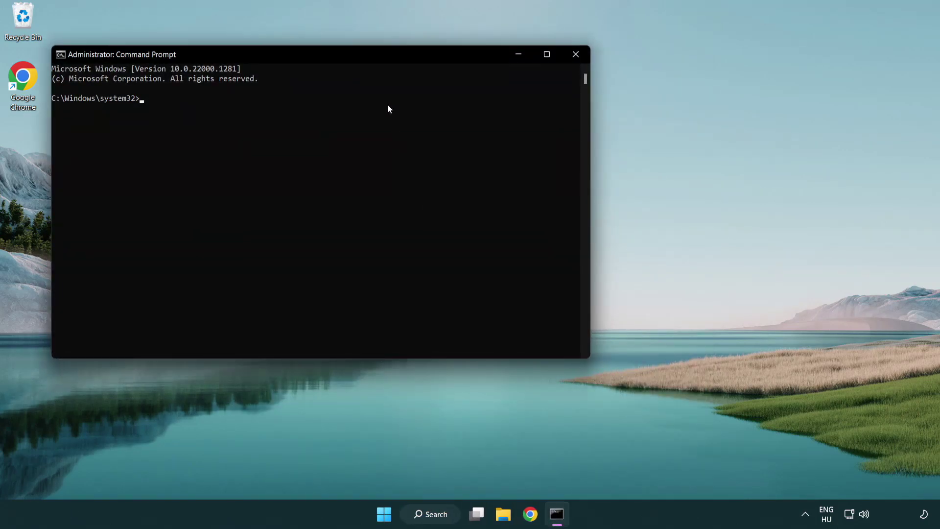
{"action": "left_click_drag", "start_coordinate": [336, 59], "coordinate": [474, 100]}
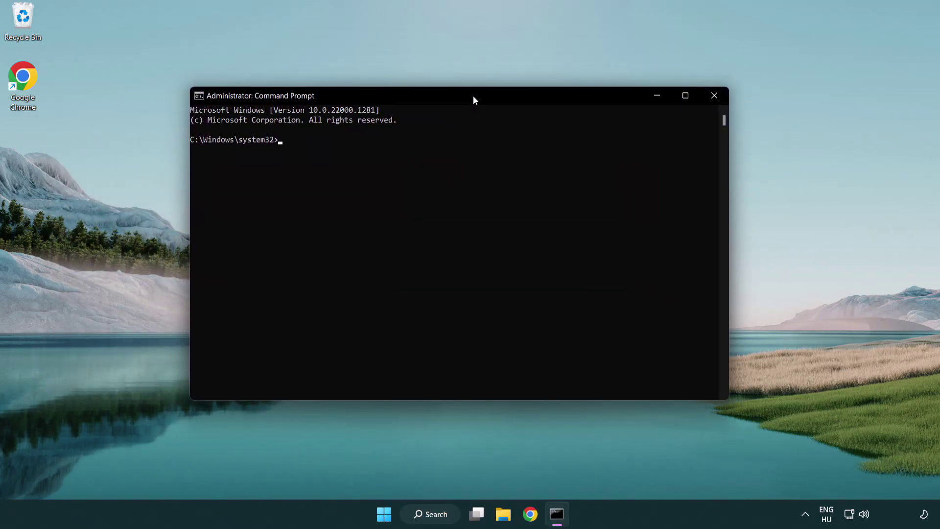
- Run the system file check with sfc /scannow and close the Command Prompt once the scan is complete
{"action": "type", "text": "sfc /sc"}
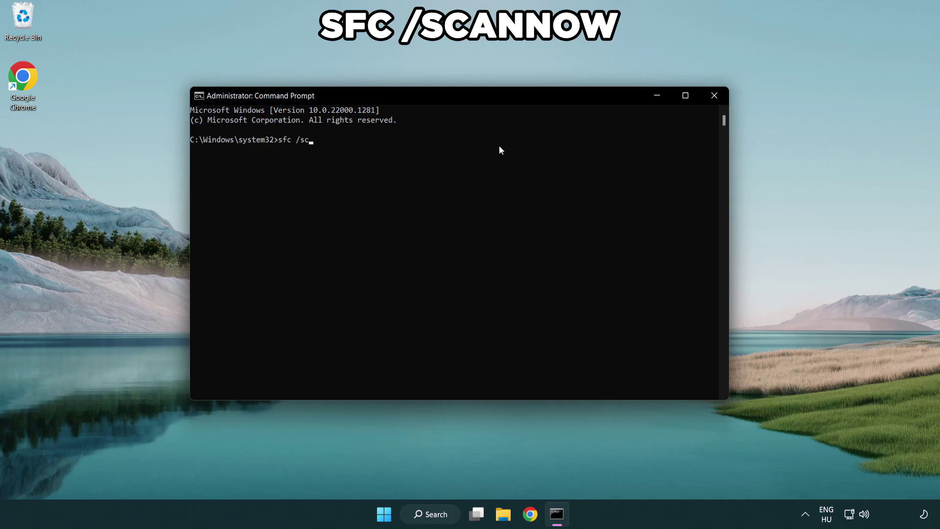
{"action": "type", "text": "annow"}
{"action": "key", "text": "Return"}
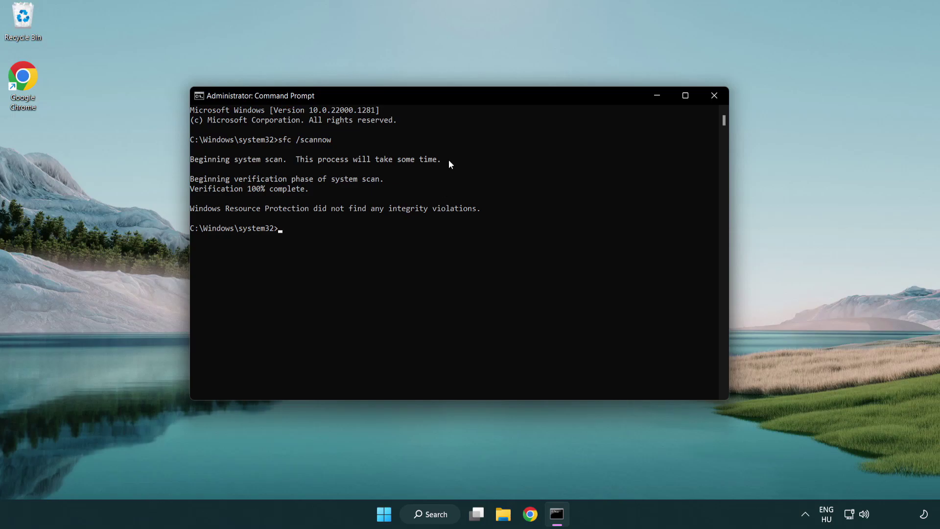
{"action": "left_click", "coordinate": [714, 95]}
- Bring up the computer's power options in order to restart Windows
{"action": "left_click", "coordinate": [392, 518]}
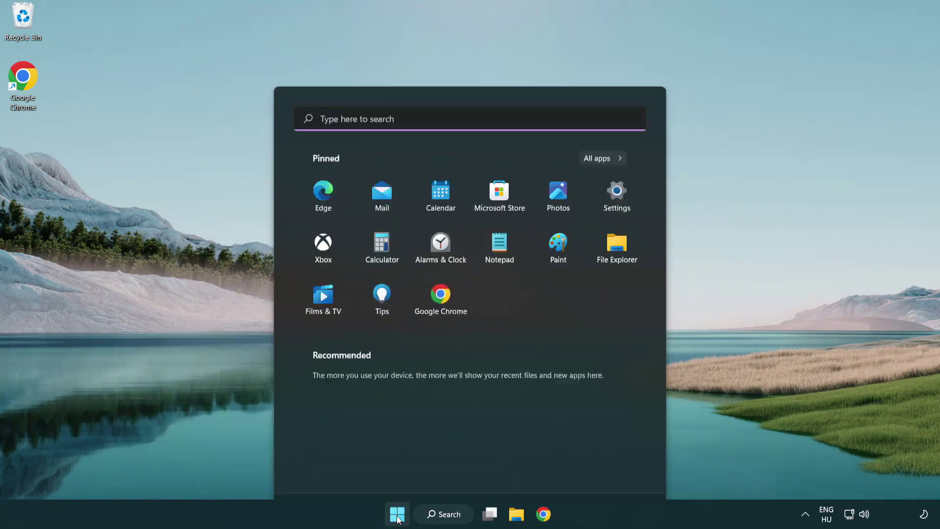
{"action": "left_click", "coordinate": [626, 471]}
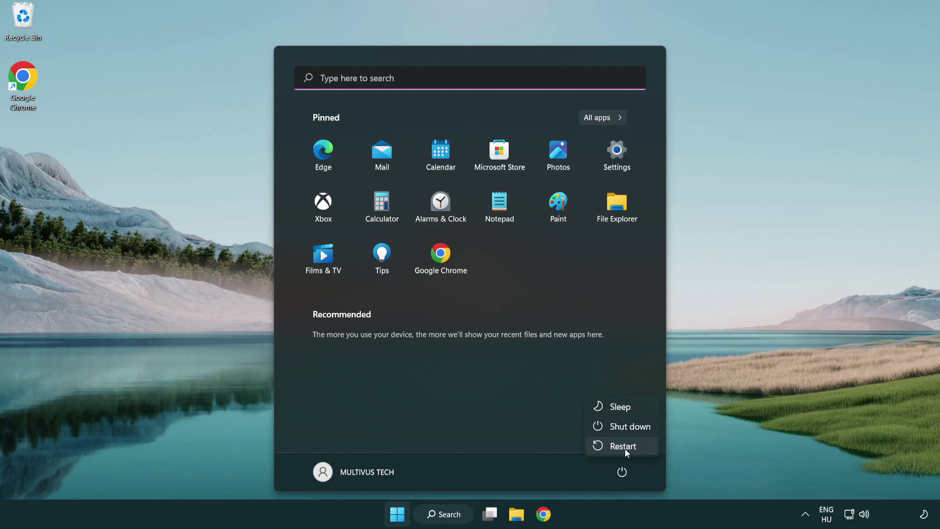